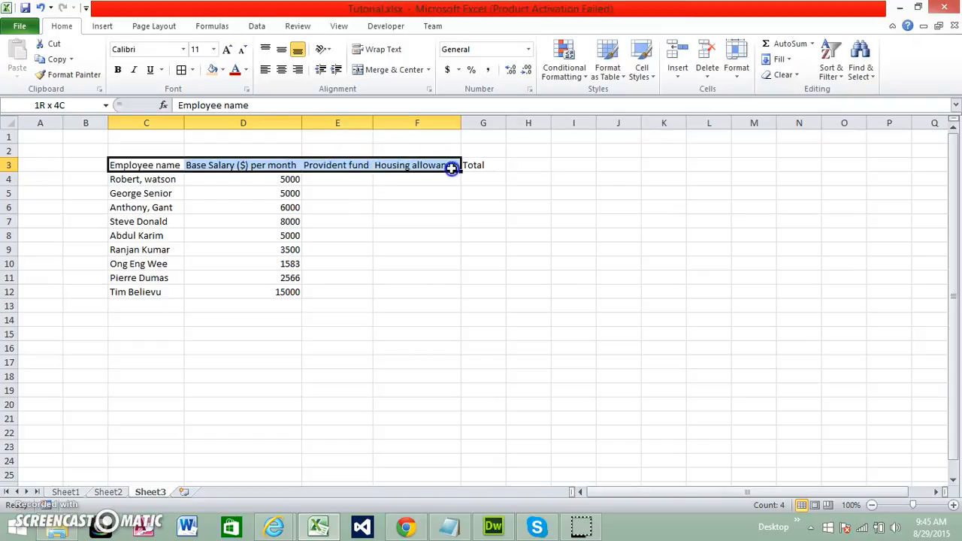
Step: Fill the header row C3:G3, from Employee name to Total, with light orange
{"action": "left_click", "coordinate": [417, 193]}
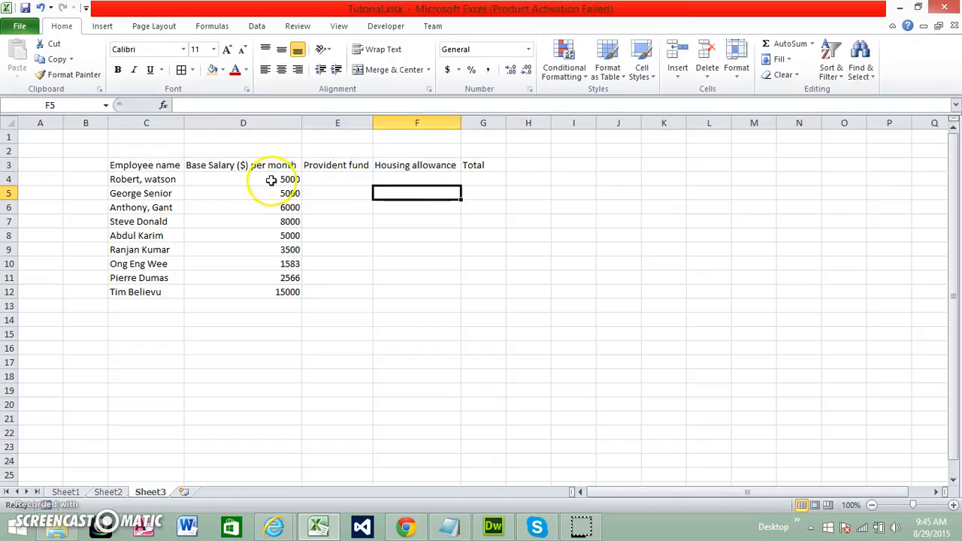
{"action": "left_click", "coordinate": [142, 165]}
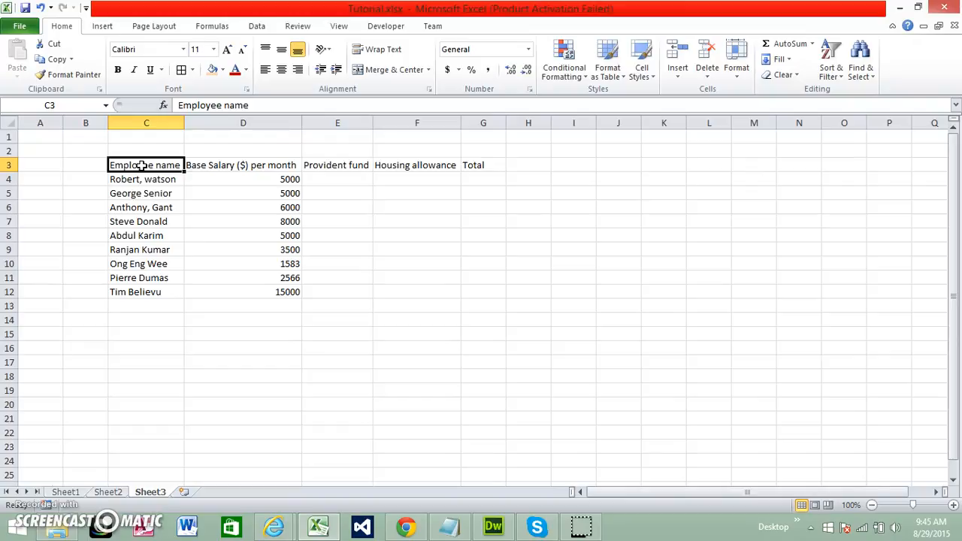
{"action": "left_click_drag", "start_coordinate": [143, 165], "coordinate": [466, 165]}
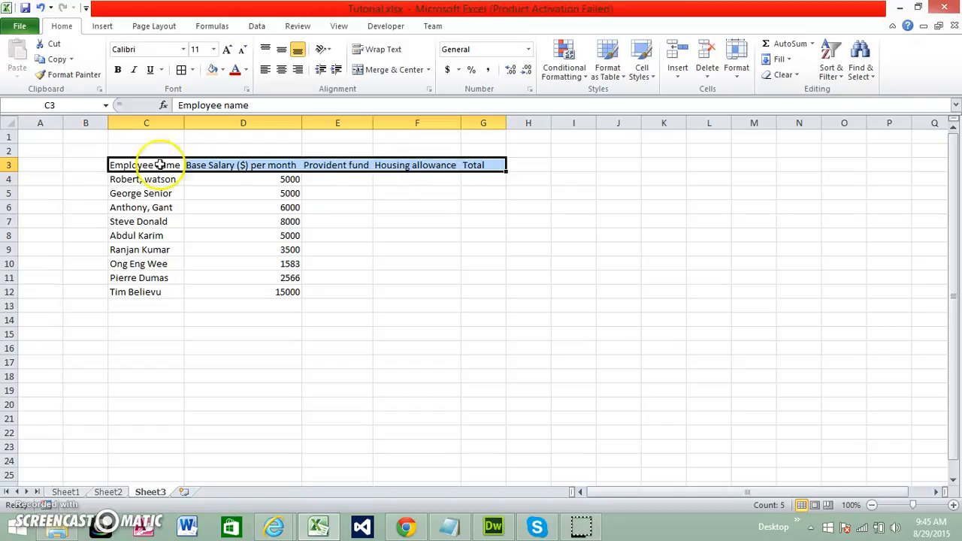
{"action": "left_click", "coordinate": [214, 73]}
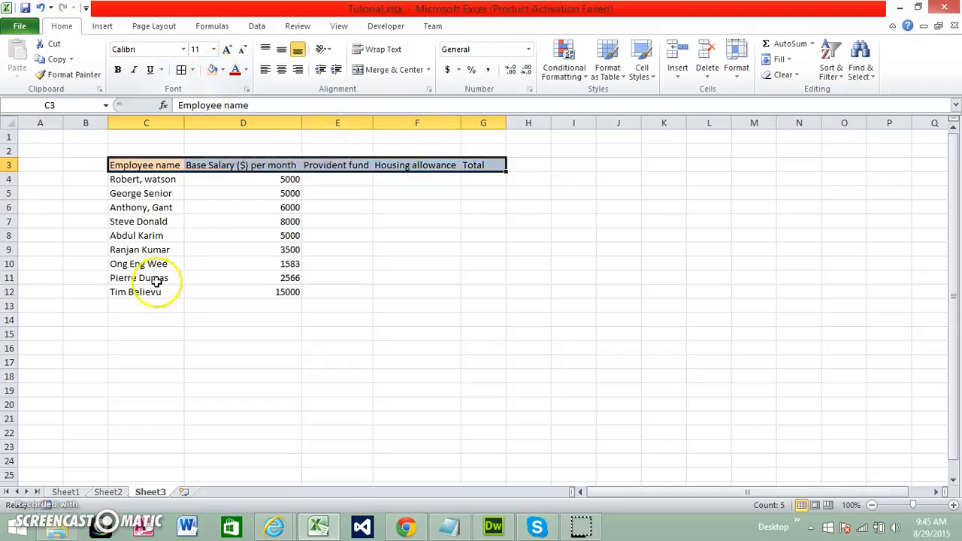
Step: Add the label "Total" in C13 and fill C13:G13 with the same light orange as the header row
{"action": "left_click", "coordinate": [134, 302]}
{"action": "type", "text": "Total"}
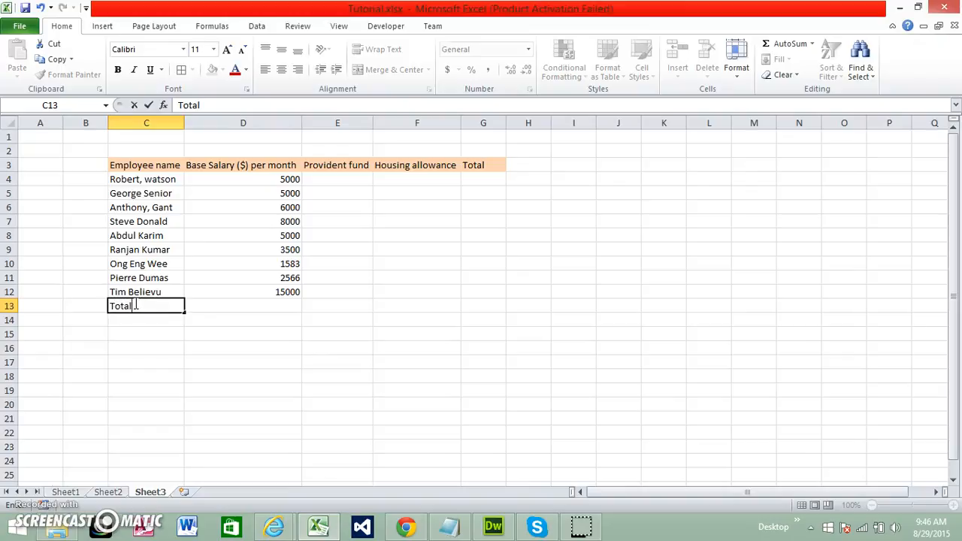
{"action": "key", "text": "Return"}
{"action": "left_click_drag", "start_coordinate": [135, 304], "coordinate": [470, 303]}
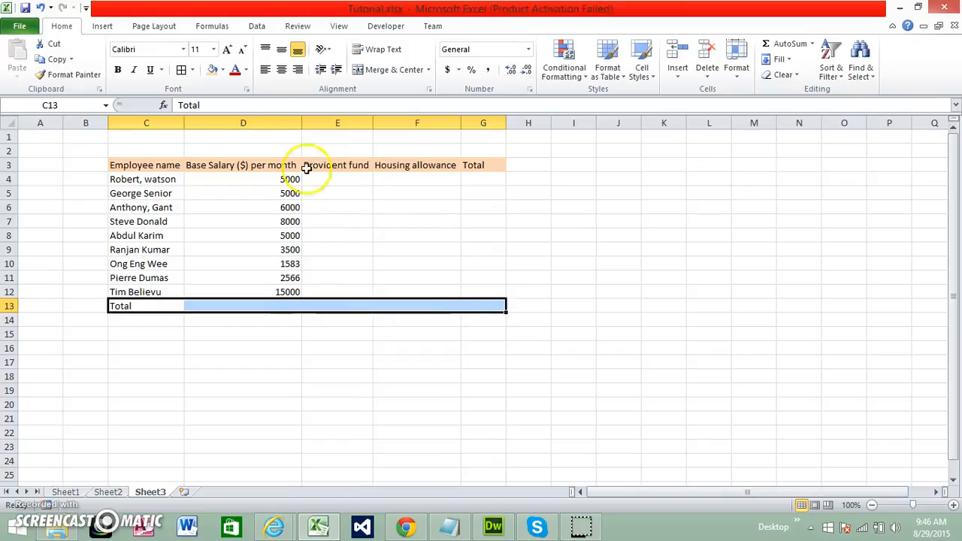
{"action": "left_click", "coordinate": [211, 71]}
{"action": "left_click", "coordinate": [208, 221]}
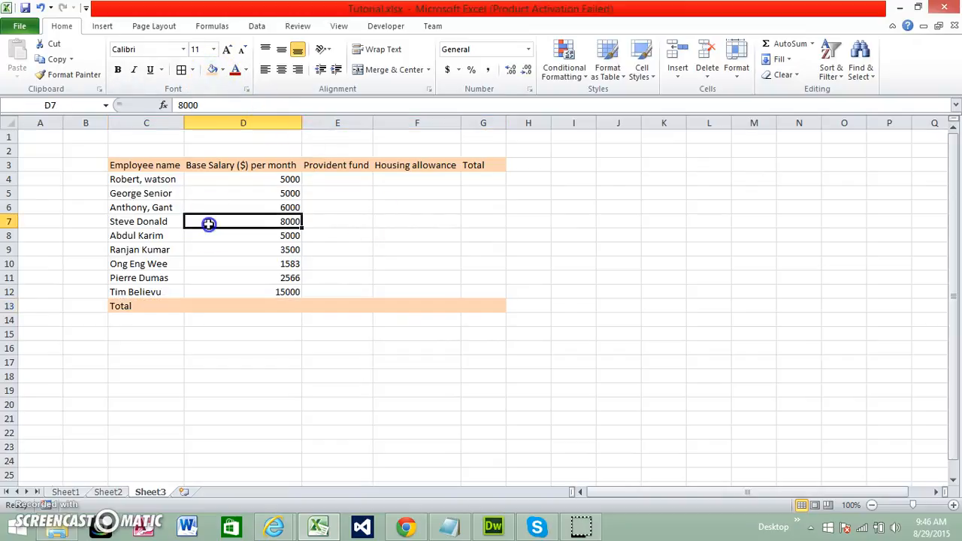
Step: Apply All Borders to the whole salary table, C3:G13
{"action": "left_click", "coordinate": [124, 165]}
{"action": "left_click_drag", "start_coordinate": [124, 165], "coordinate": [474, 299]}
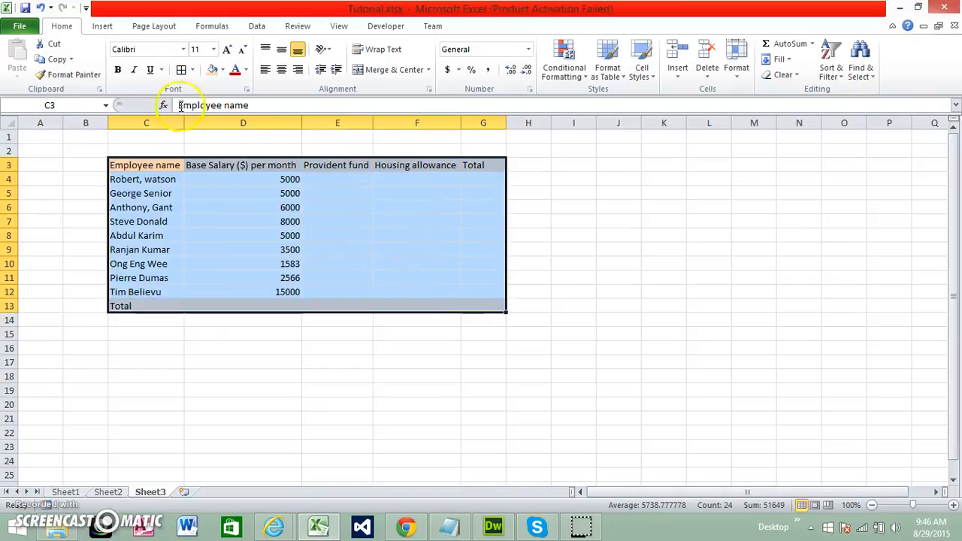
{"action": "left_click", "coordinate": [192, 69]}
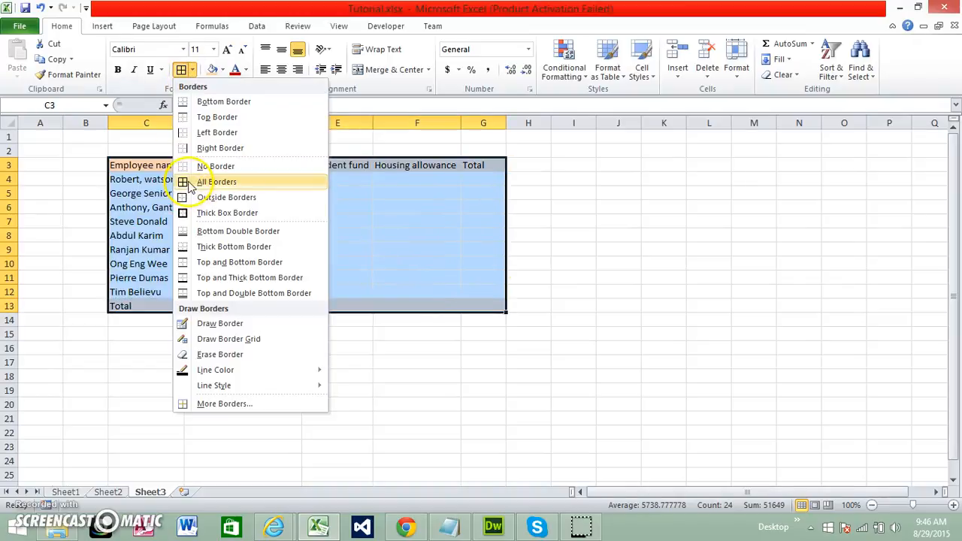
{"action": "left_click", "coordinate": [216, 182]}
{"action": "left_click", "coordinate": [255, 233]}
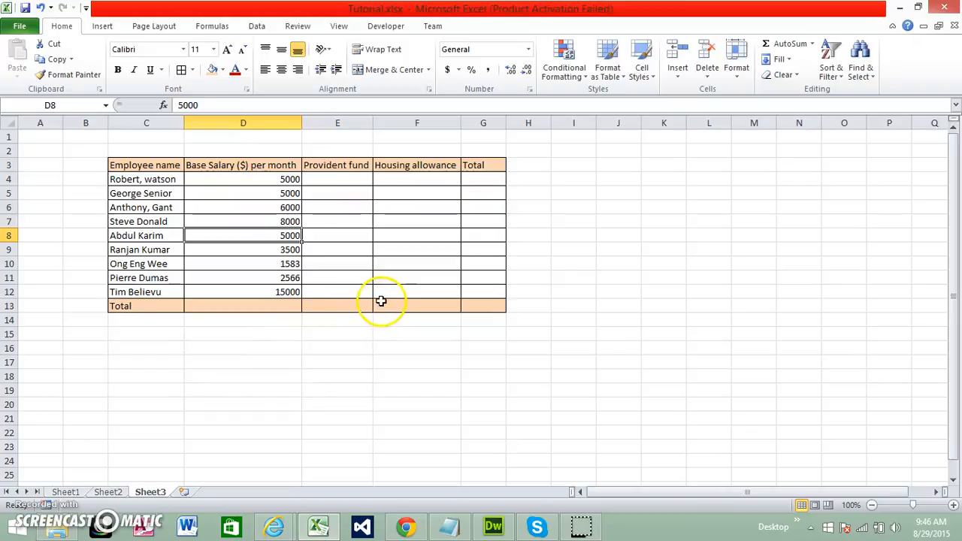
Step: Save the workbook to the Desktop as Tutorial.xlsx in Excel Workbook format, replacing the existing file
{"action": "left_click", "coordinate": [21, 27]}
{"action": "left_click", "coordinate": [45, 70]}
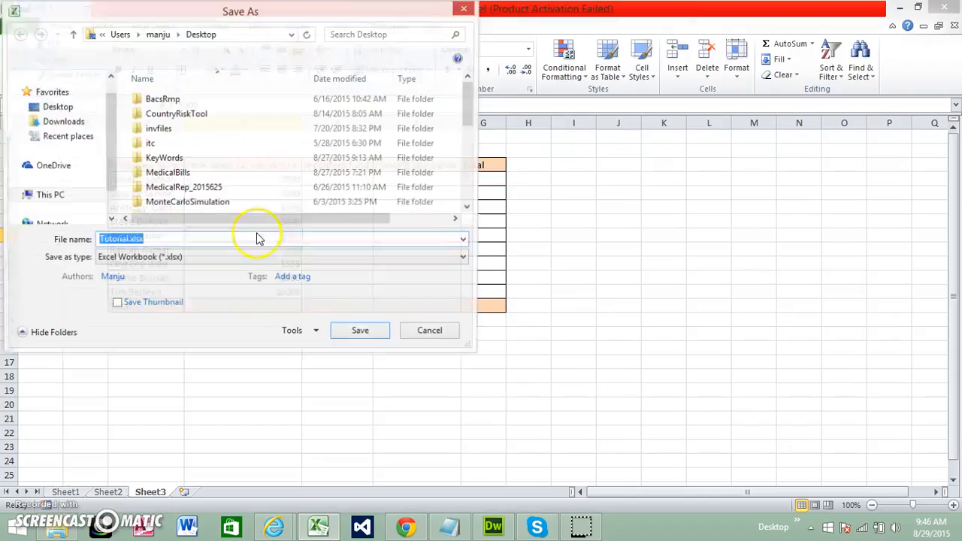
{"action": "left_click", "coordinate": [58, 109]}
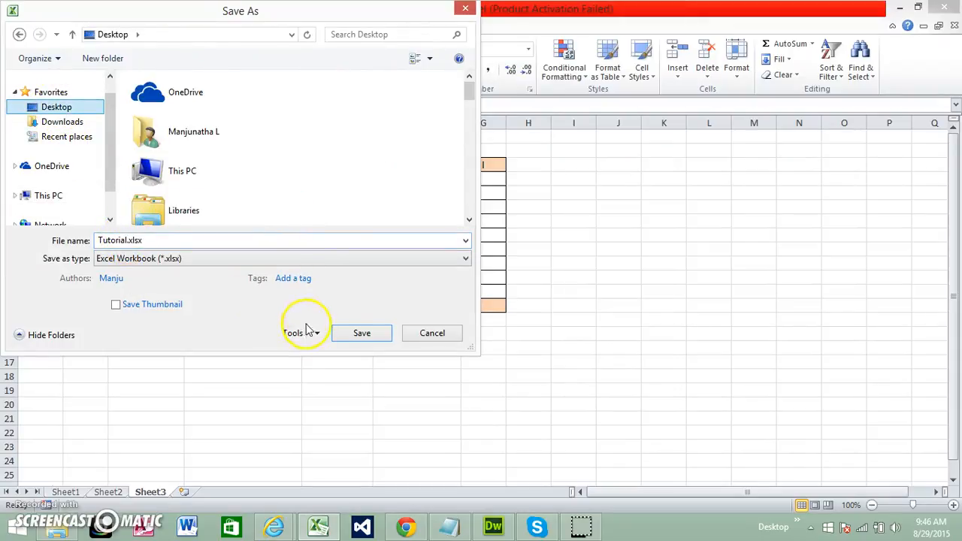
{"action": "left_click", "coordinate": [362, 338]}
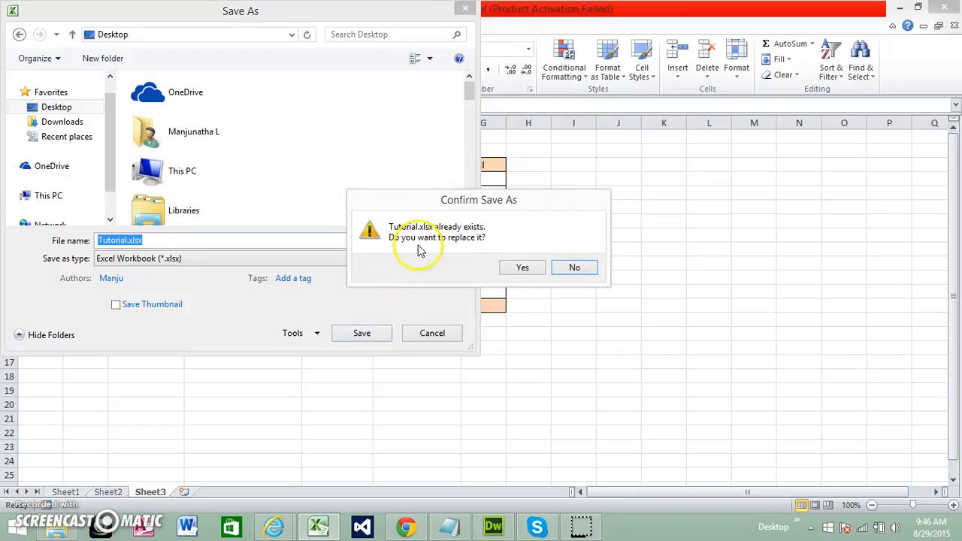
{"action": "left_click", "coordinate": [519, 268]}
Step: Enter the formula =D4*(12/100) in E4 to calculate the first employee's provident fund from the base salary
{"action": "left_click", "coordinate": [289, 180]}
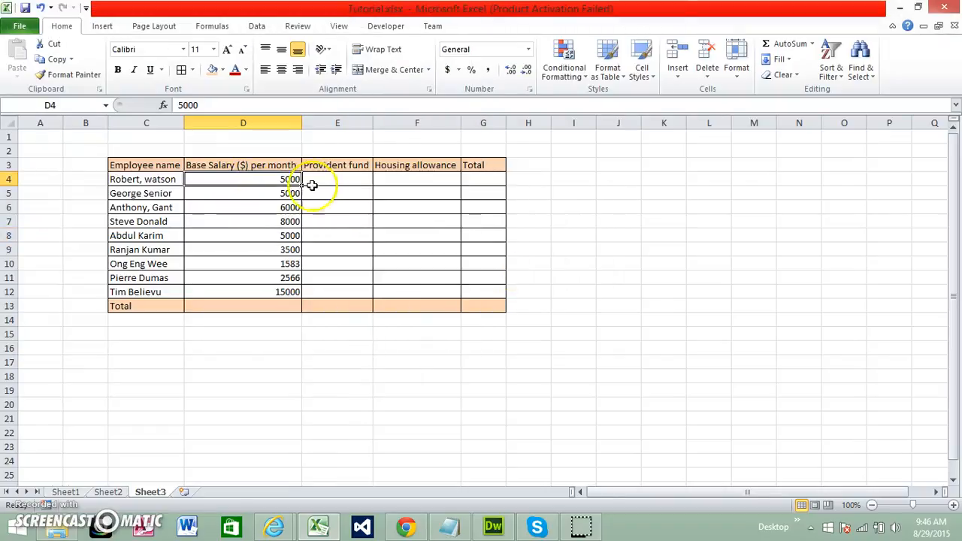
{"action": "left_click", "coordinate": [327, 179]}
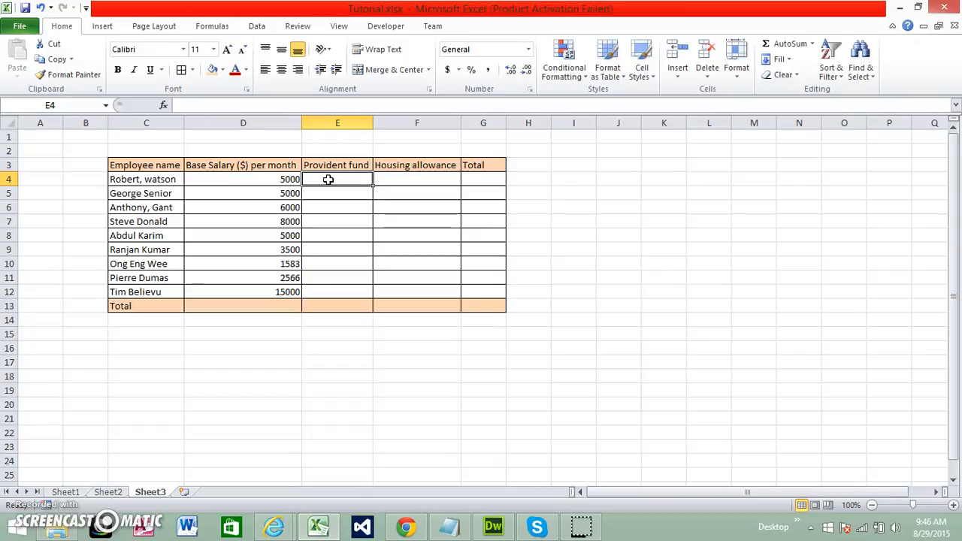
{"action": "type", "text": "="}
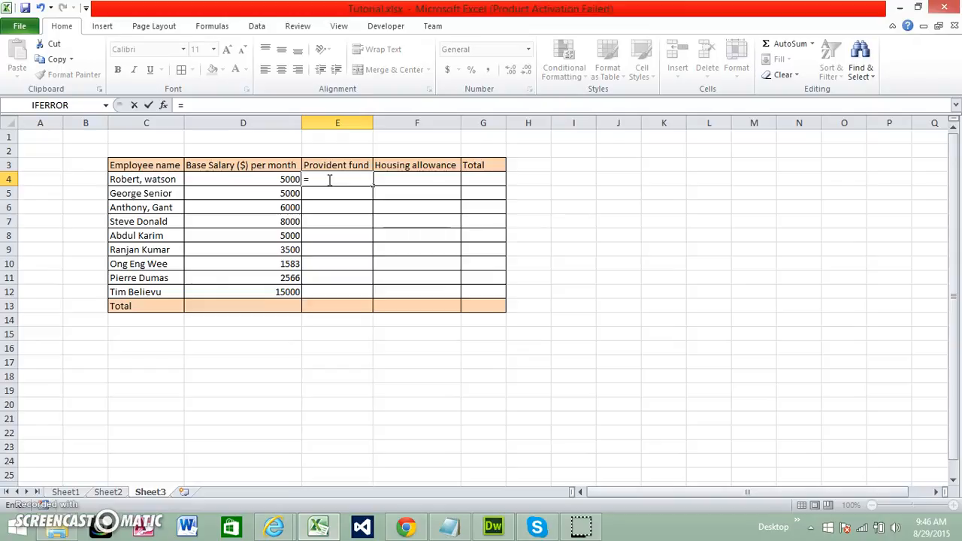
{"action": "left_click", "coordinate": [271, 178]}
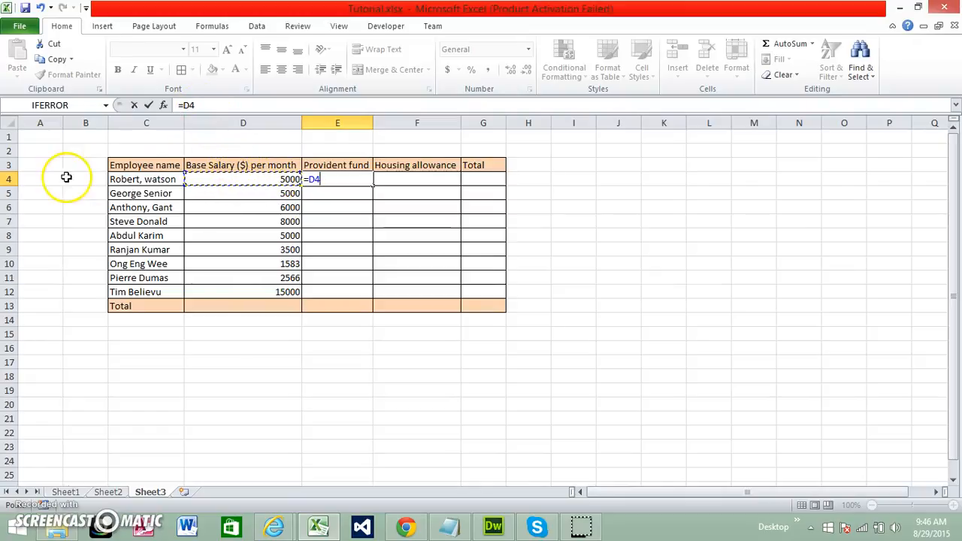
{"action": "type", "text": "*"}
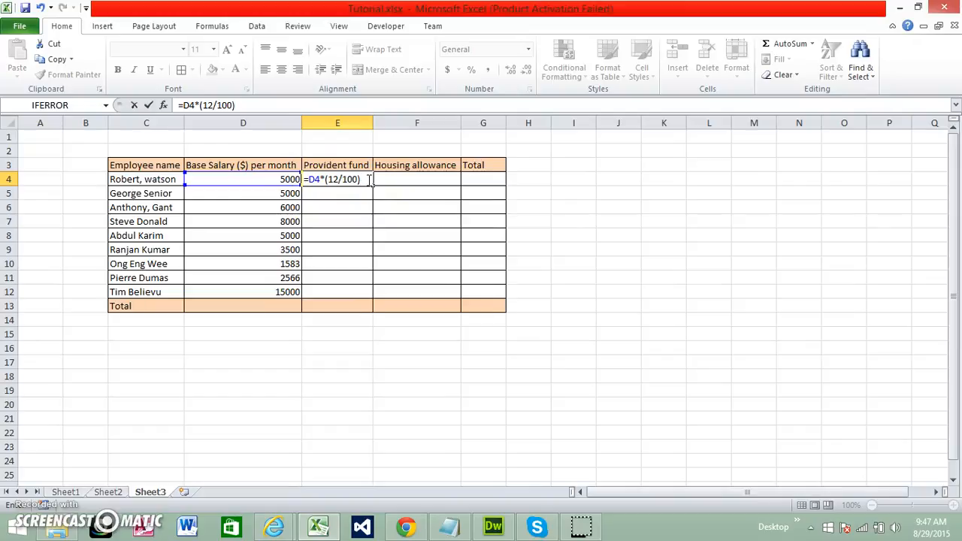
{"action": "key", "text": "Return"}
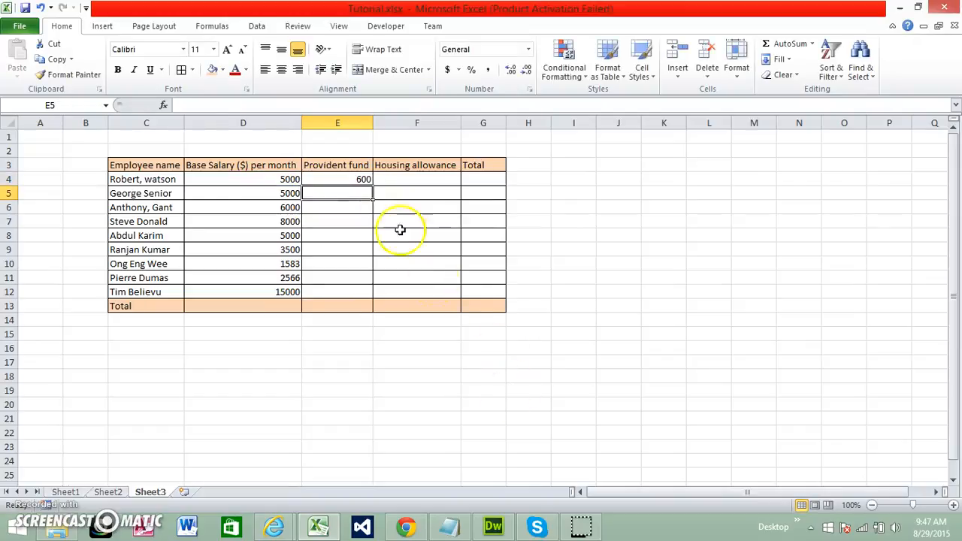
Step: Copy the provident fund formula from E4 into E5:E12 using Paste Special with the Formulas option
{"action": "left_click", "coordinate": [355, 179]}
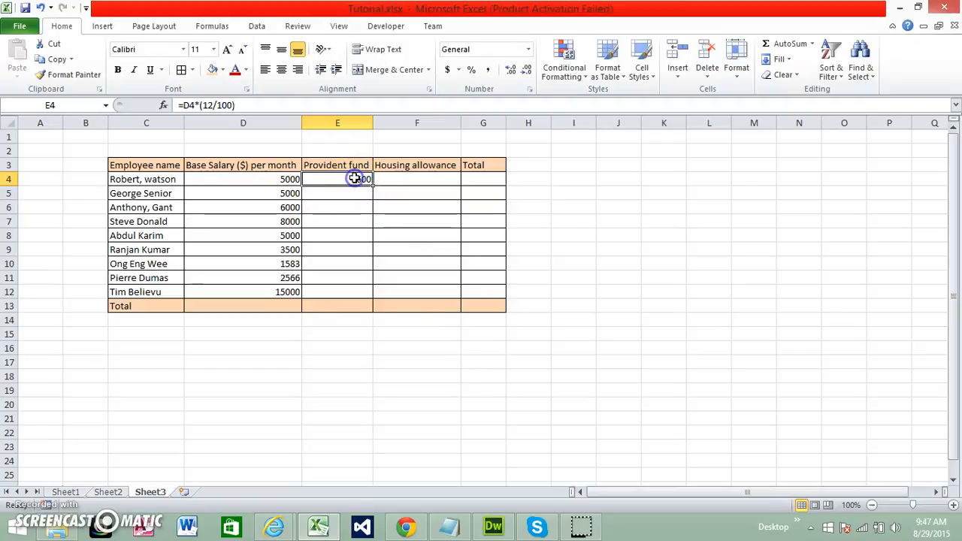
{"action": "left_click_drag", "start_coordinate": [343, 194], "coordinate": [329, 286]}
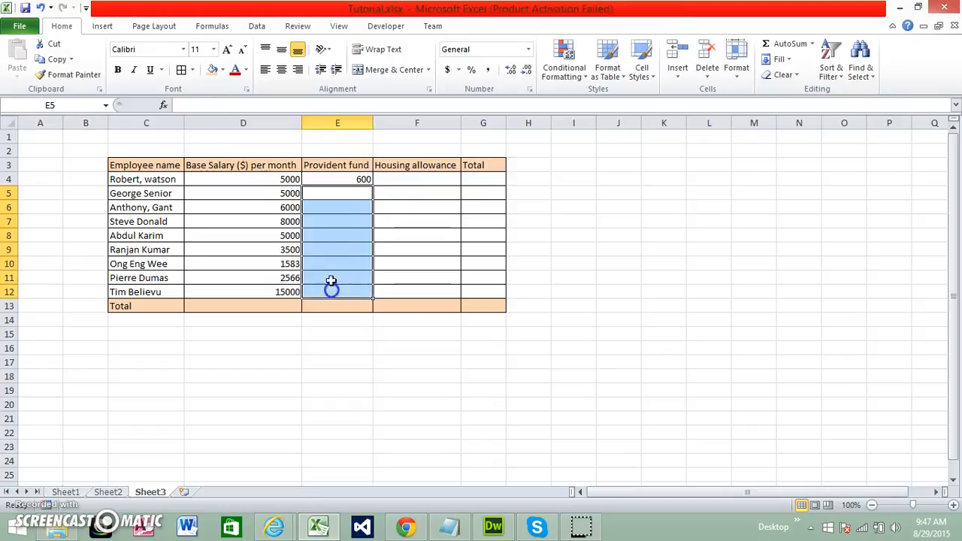
{"action": "left_click", "coordinate": [340, 179]}
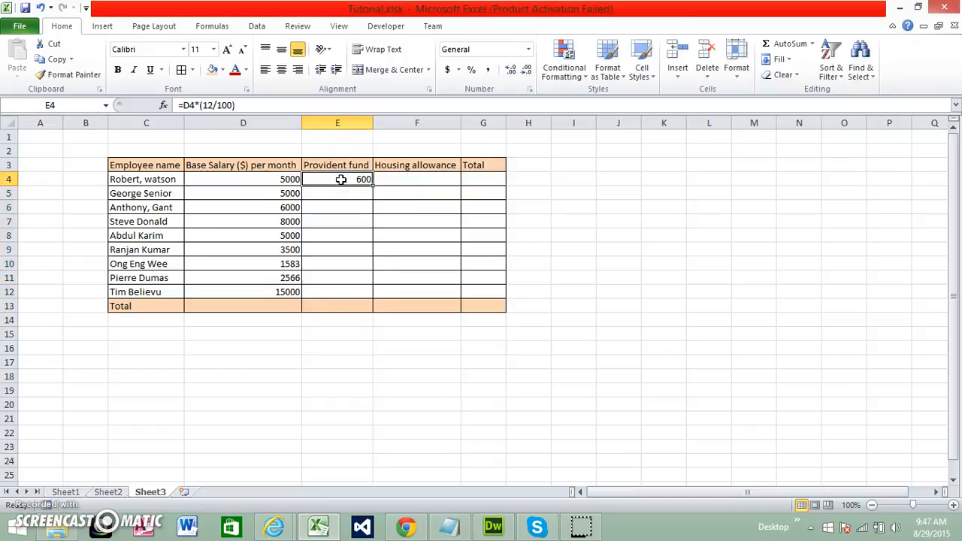
{"action": "right_click", "coordinate": [341, 180]}
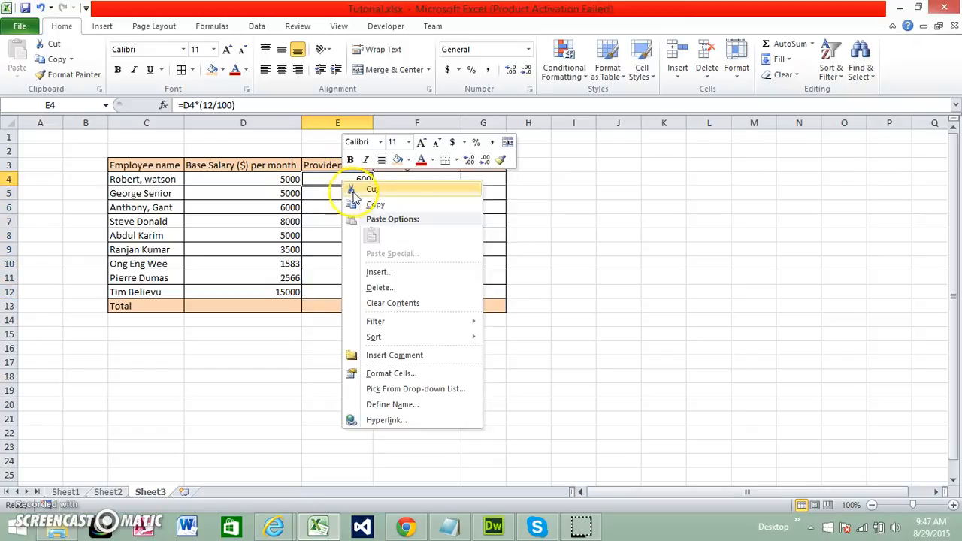
{"action": "left_click", "coordinate": [362, 204]}
{"action": "left_click", "coordinate": [344, 194]}
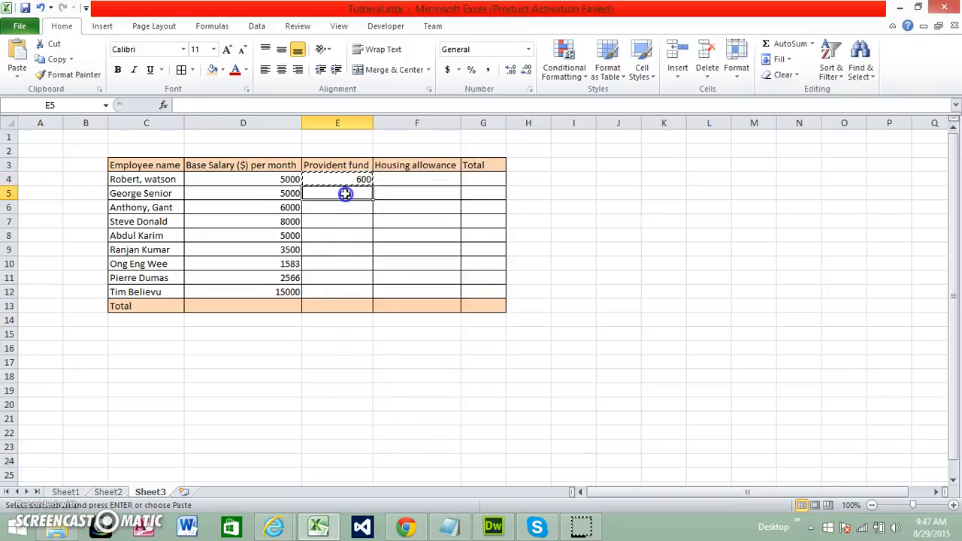
{"action": "left_click_drag", "start_coordinate": [345, 194], "coordinate": [336, 290]}
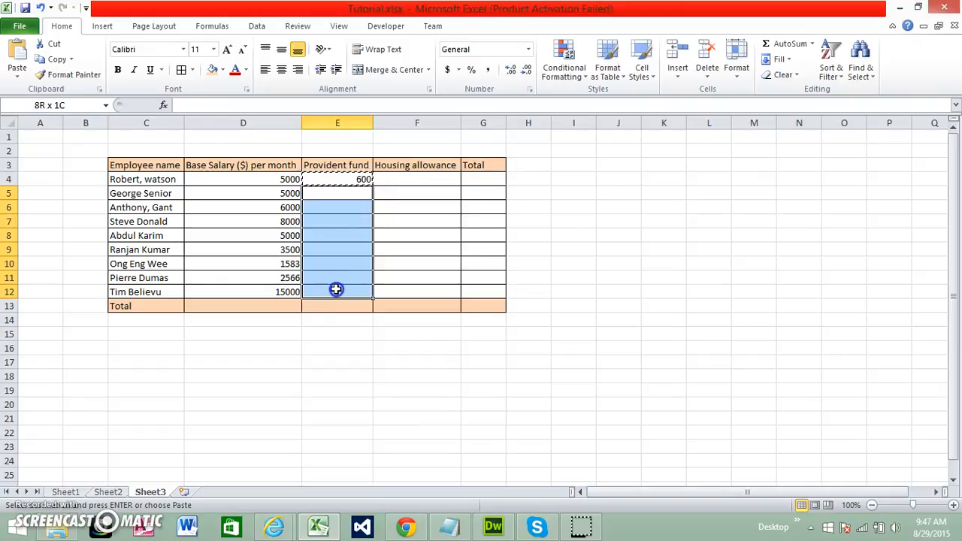
{"action": "right_click", "coordinate": [324, 225]}
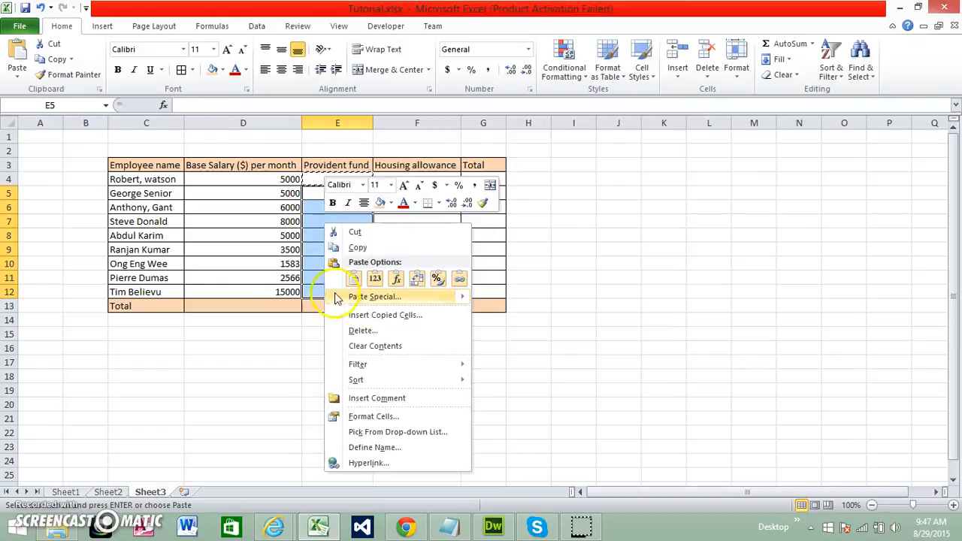
{"action": "left_click", "coordinate": [373, 298]}
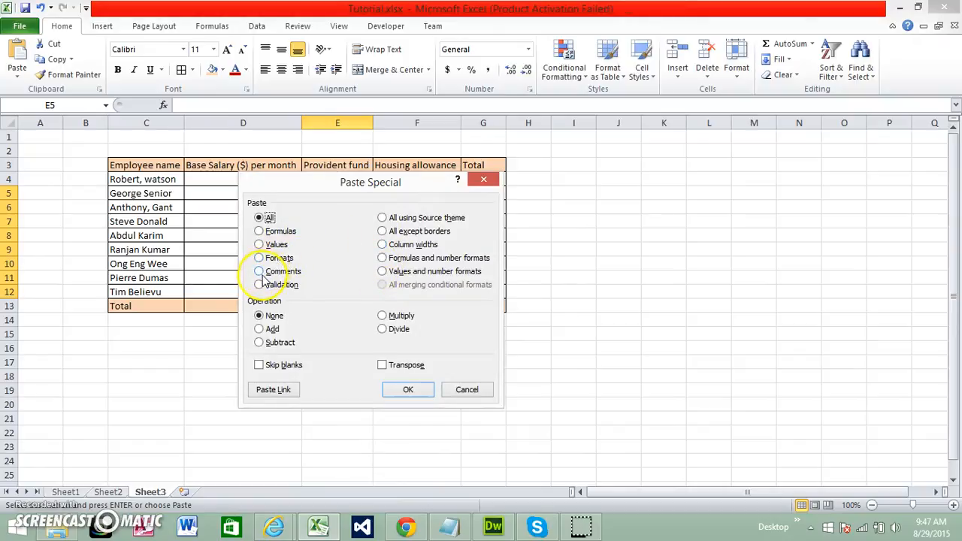
{"action": "left_click", "coordinate": [259, 231]}
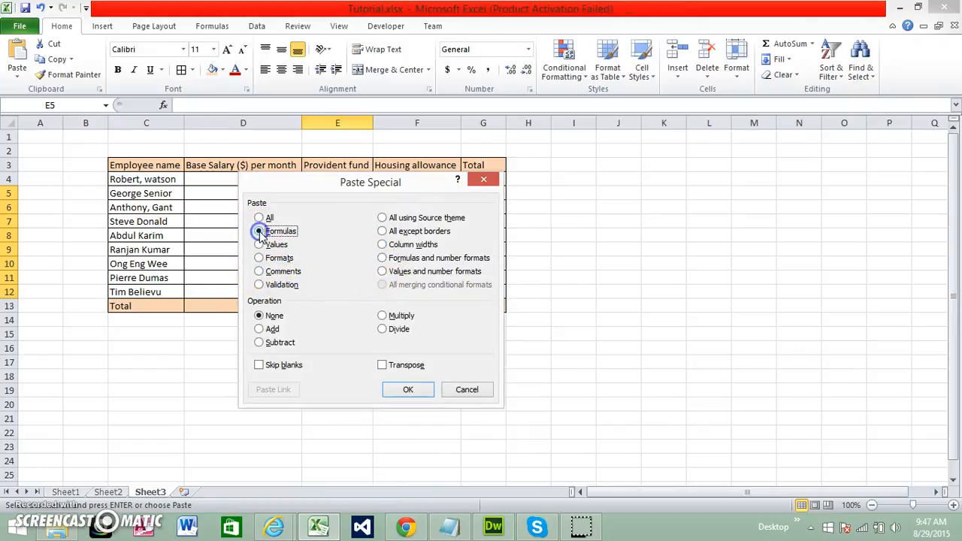
{"action": "left_click", "coordinate": [394, 389]}
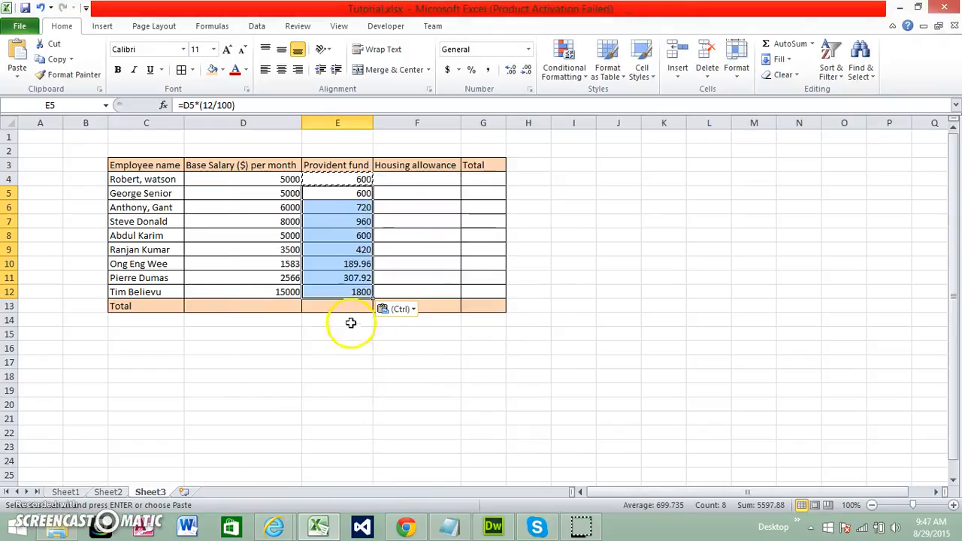
Step: Examine the formulas in the Provident fund cells E4:E12 to check which base salary cell each one references
{"action": "left_click", "coordinate": [331, 263]}
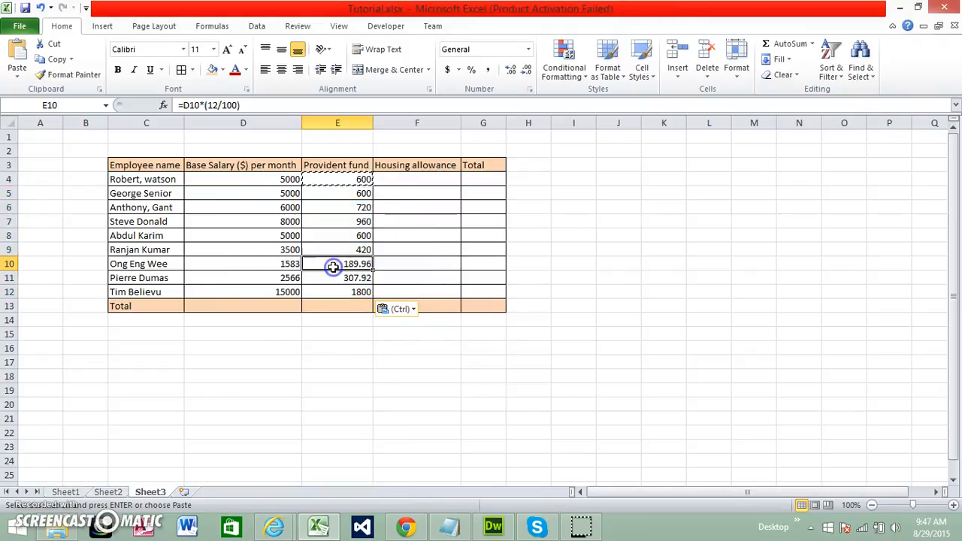
{"action": "left_click", "coordinate": [362, 180]}
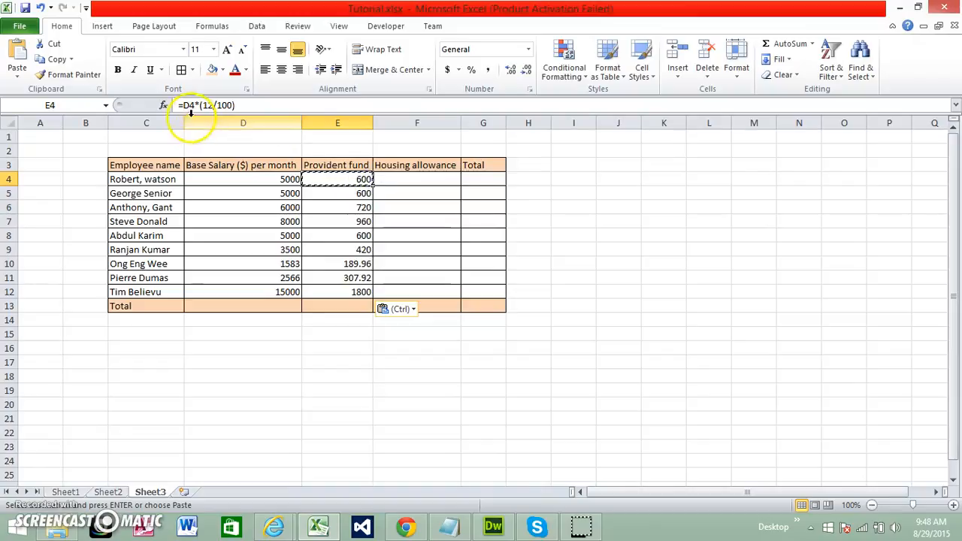
{"action": "left_click", "coordinate": [340, 195]}
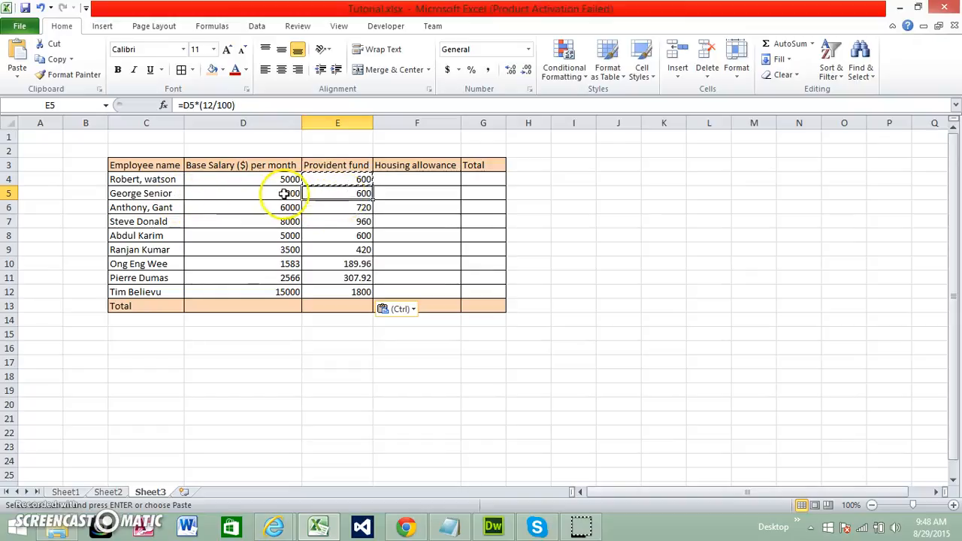
{"action": "left_click", "coordinate": [363, 207]}
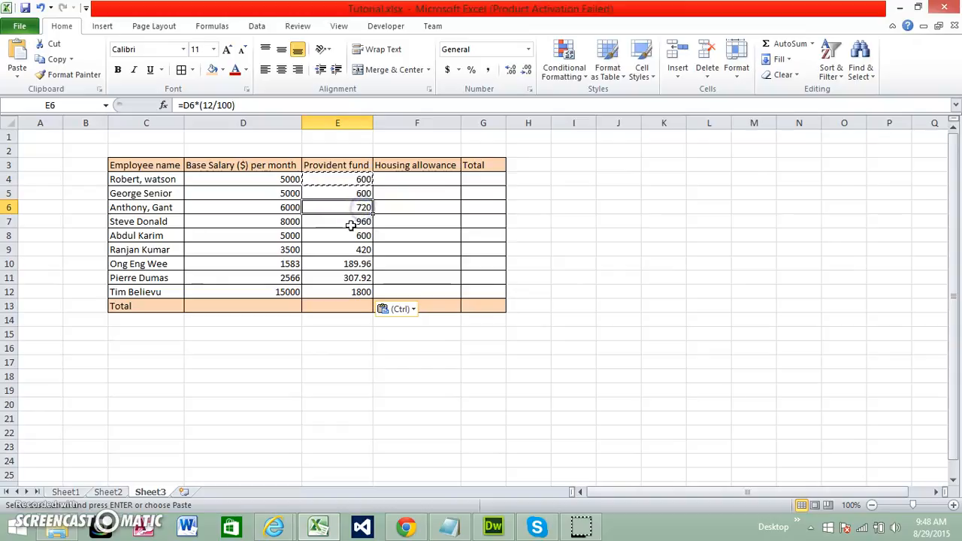
{"action": "left_click", "coordinate": [348, 224]}
{"action": "left_click", "coordinate": [345, 251]}
{"action": "left_click", "coordinate": [345, 264]}
{"action": "left_click", "coordinate": [341, 276]}
{"action": "left_click", "coordinate": [344, 292]}
{"action": "left_click", "coordinate": [343, 178]}
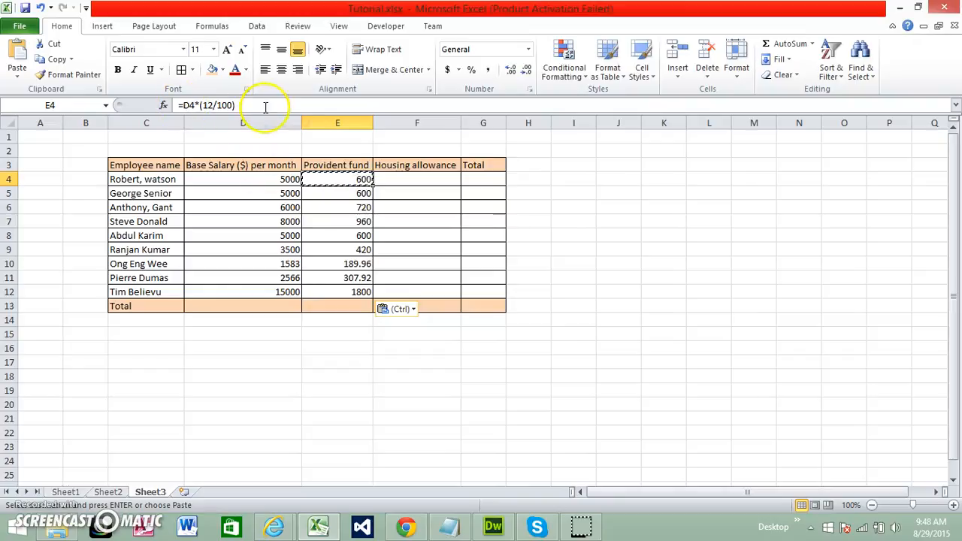
Step: Enter the formula =D4*(25/100) in F4 to calculate the first employee's housing allowance from the base salary
{"action": "left_click", "coordinate": [411, 182]}
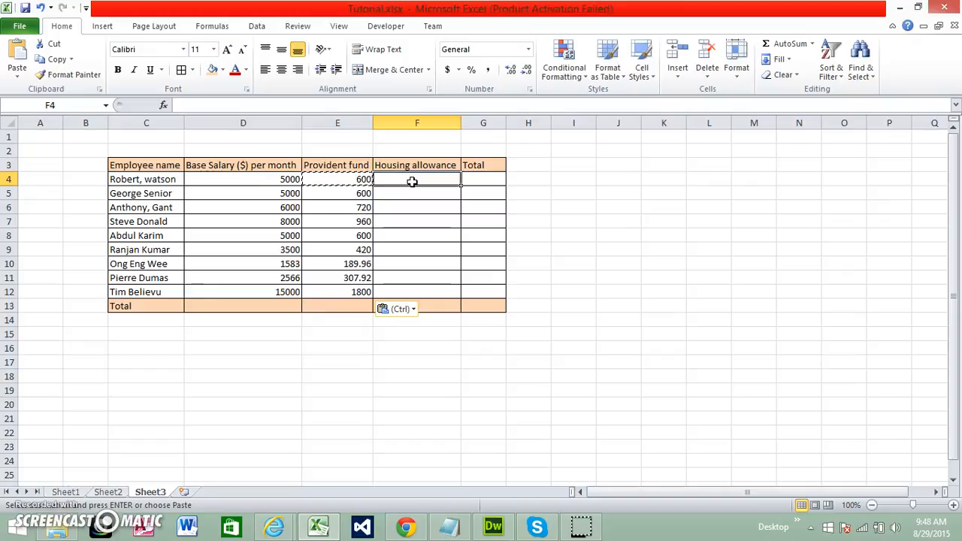
{"action": "type", "text": "="}
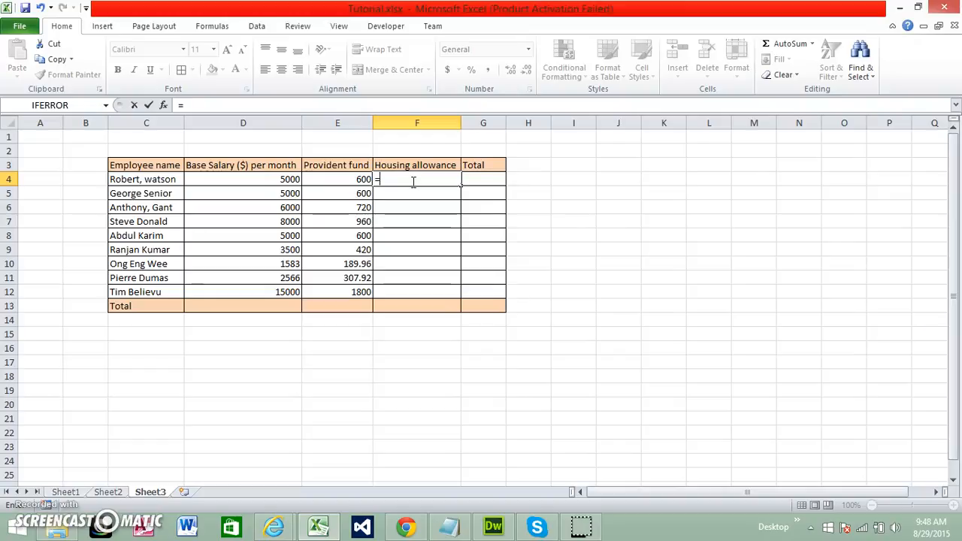
{"action": "left_click", "coordinate": [280, 180]}
{"action": "type", "text": "*"}
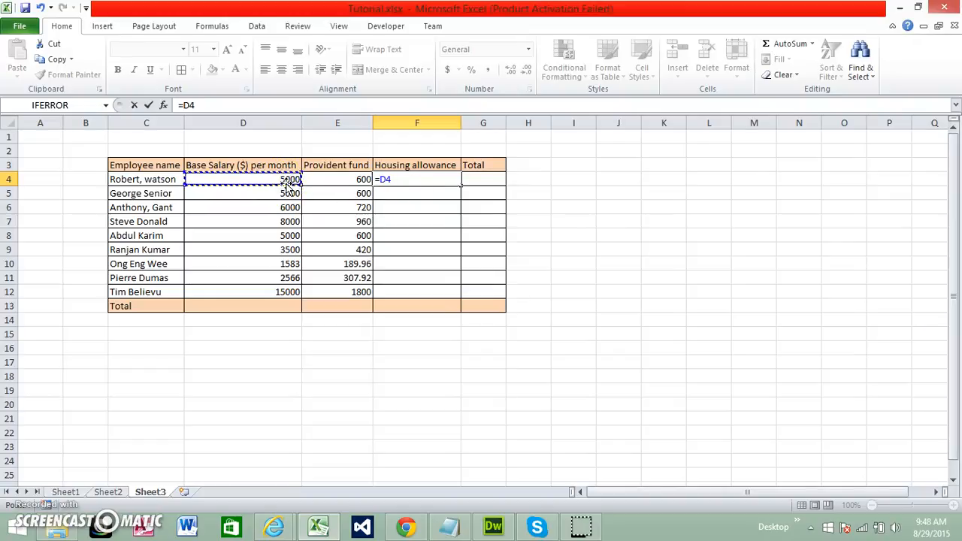
{"action": "type", "text": "(25/100)"}
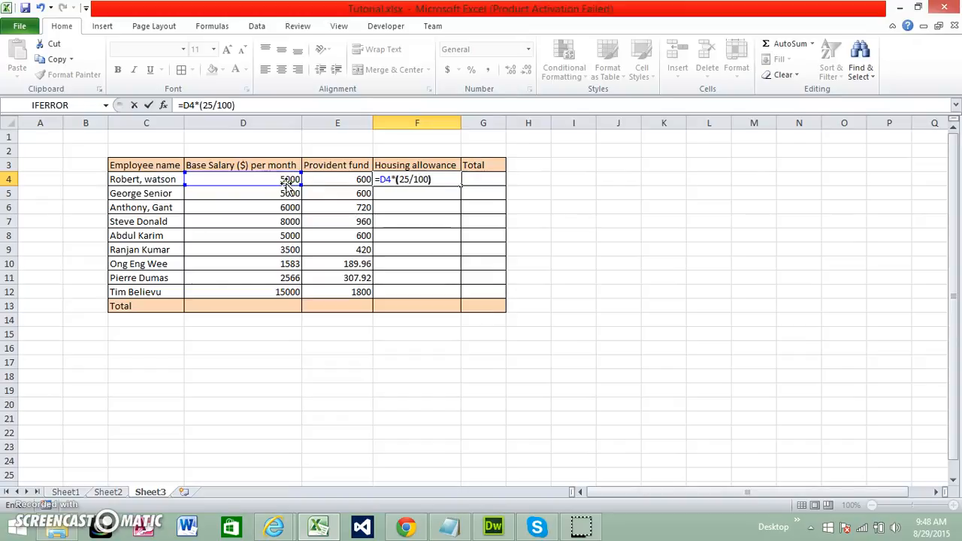
{"action": "left_click_drag", "start_coordinate": [288, 186], "coordinate": [289, 186]}
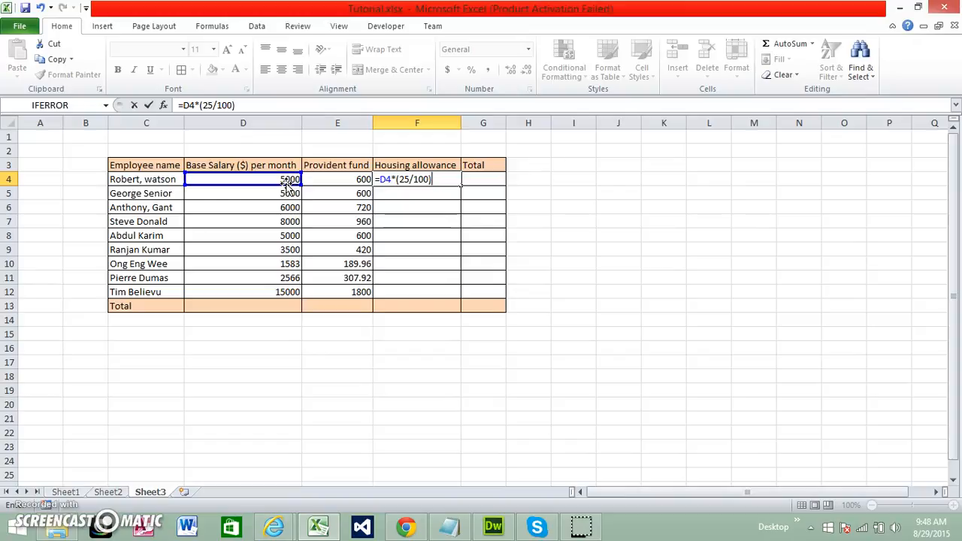
{"action": "key", "text": "Return"}
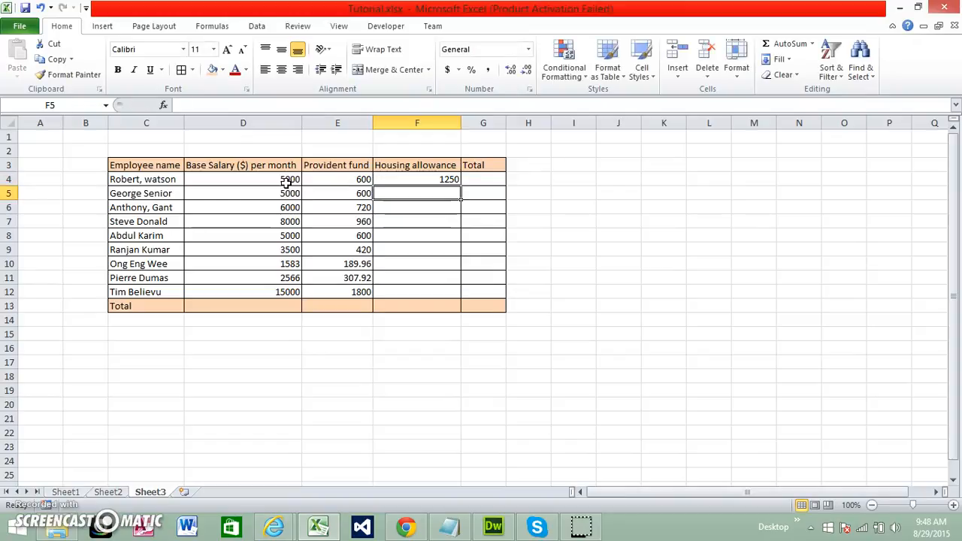
Step: Copy the housing allowance formula from F4 into F5:F12 using Paste Special with the Formulas option
{"action": "left_click", "coordinate": [418, 178]}
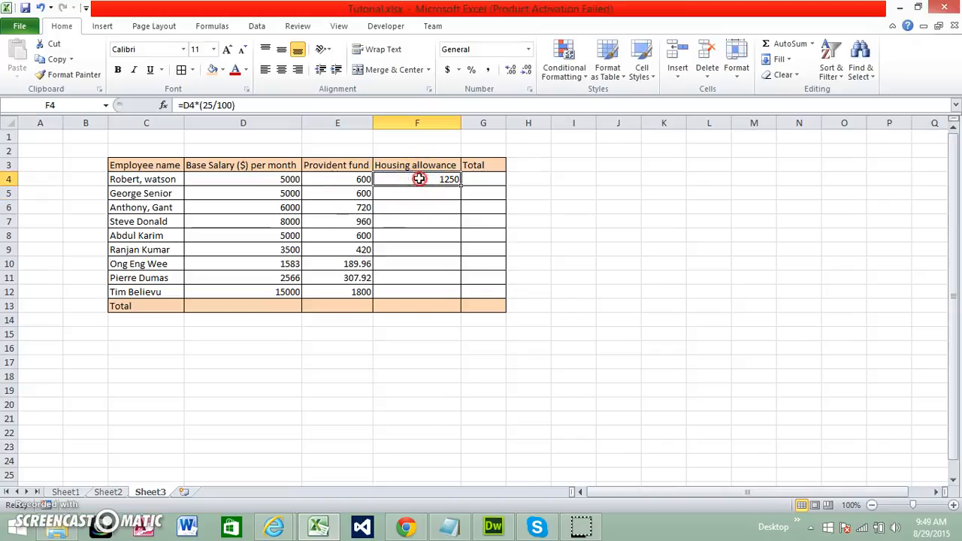
{"action": "right_click", "coordinate": [419, 179]}
{"action": "left_click", "coordinate": [451, 201]}
{"action": "left_click_drag", "start_coordinate": [421, 189], "coordinate": [416, 287]}
{"action": "right_click", "coordinate": [409, 235]}
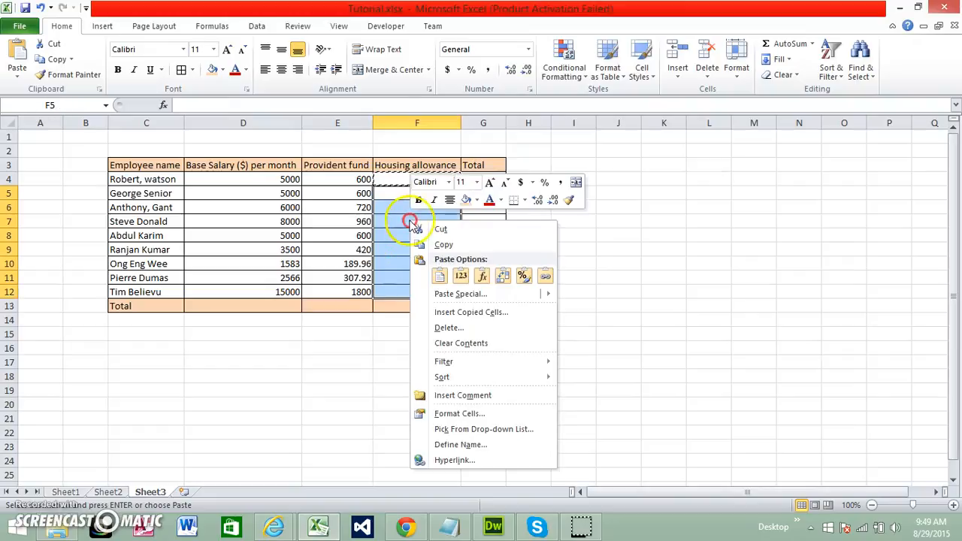
{"action": "left_click", "coordinate": [458, 296]}
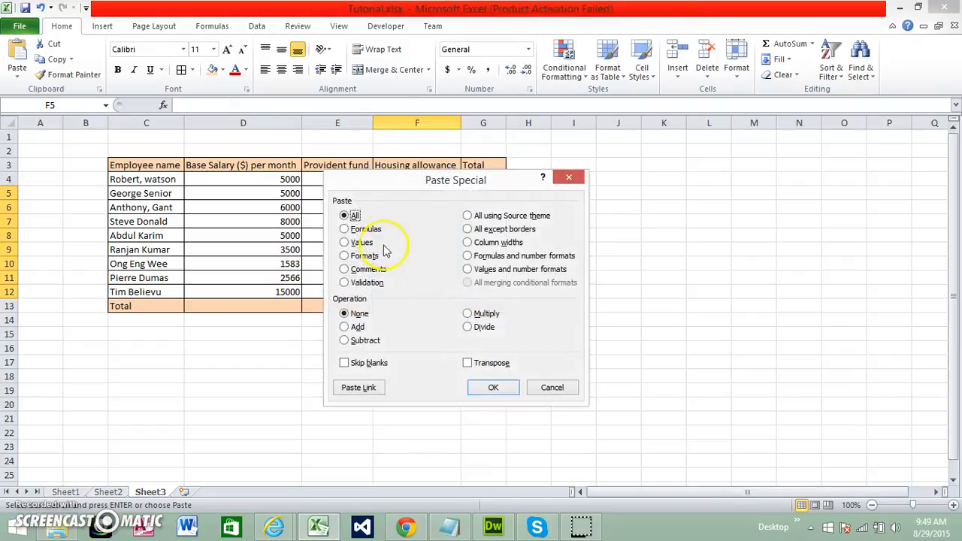
{"action": "left_click", "coordinate": [492, 387]}
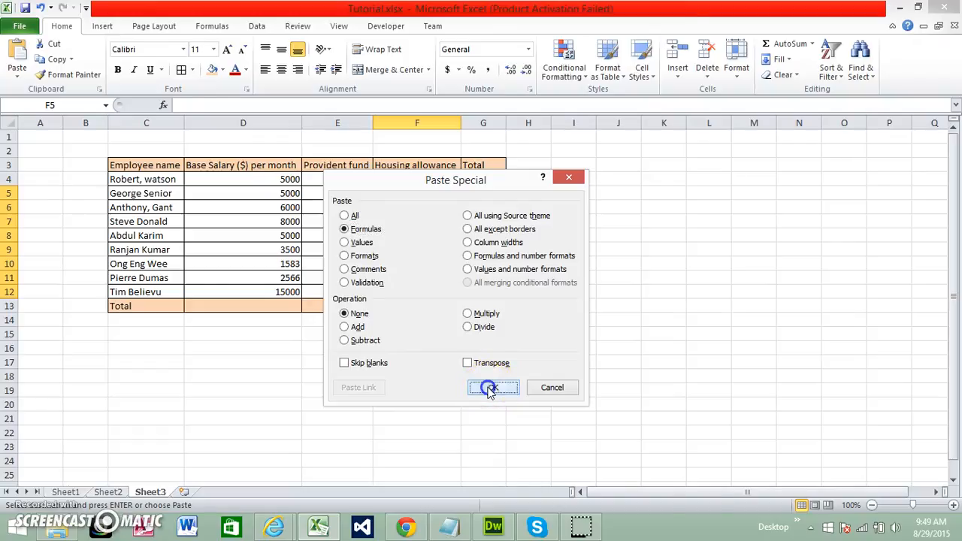
{"action": "left_click", "coordinate": [487, 277]}
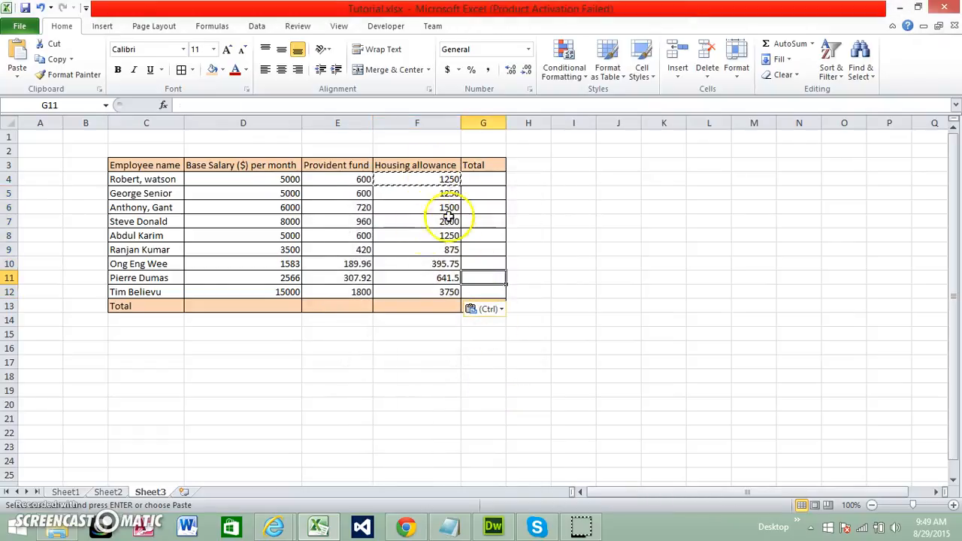
Step: Widen column G slightly and enter the formula =SUM(D4:F4) in G4 for the first employee's total
{"action": "left_click_drag", "start_coordinate": [506, 122], "coordinate": [528, 123]}
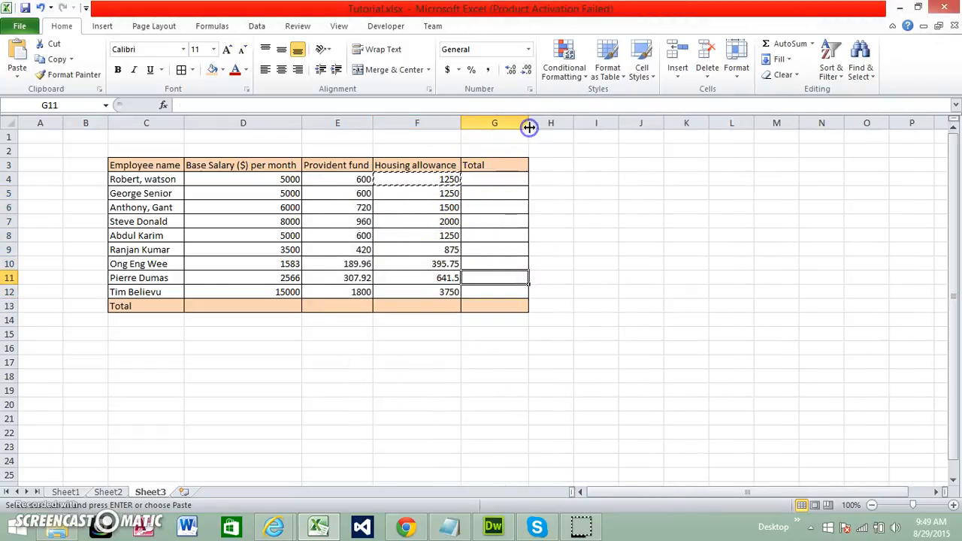
{"action": "left_click", "coordinate": [482, 180]}
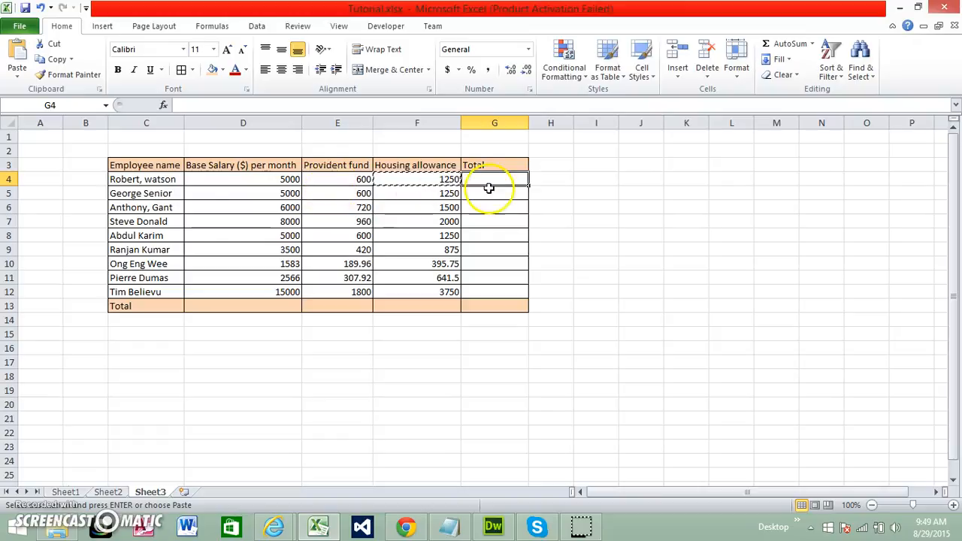
{"action": "type", "text": "="}
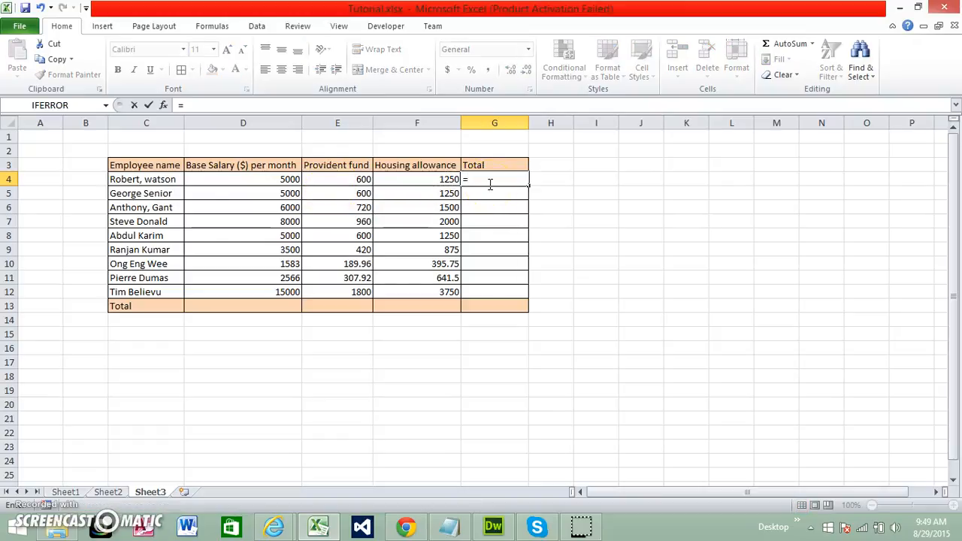
{"action": "type", "text": "sum"}
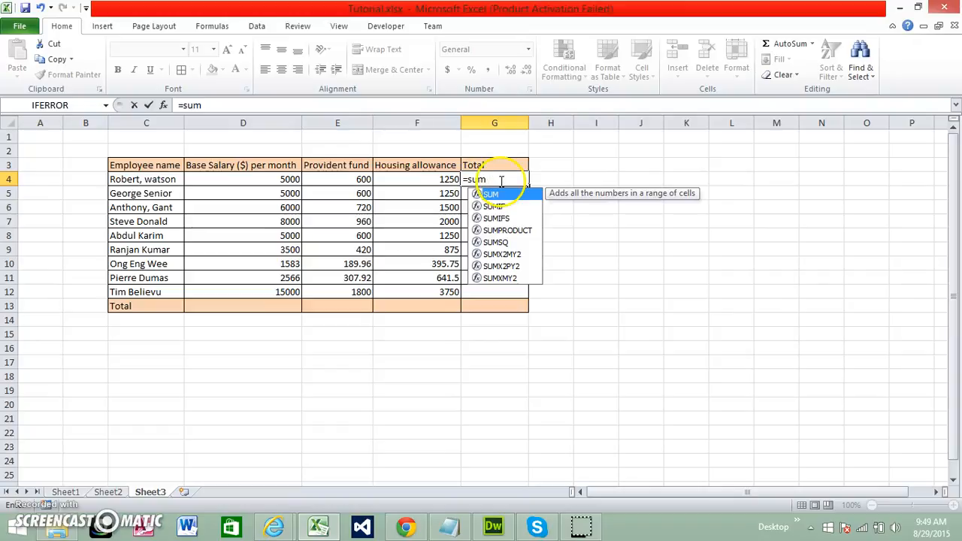
{"action": "double_click", "coordinate": [498, 197]}
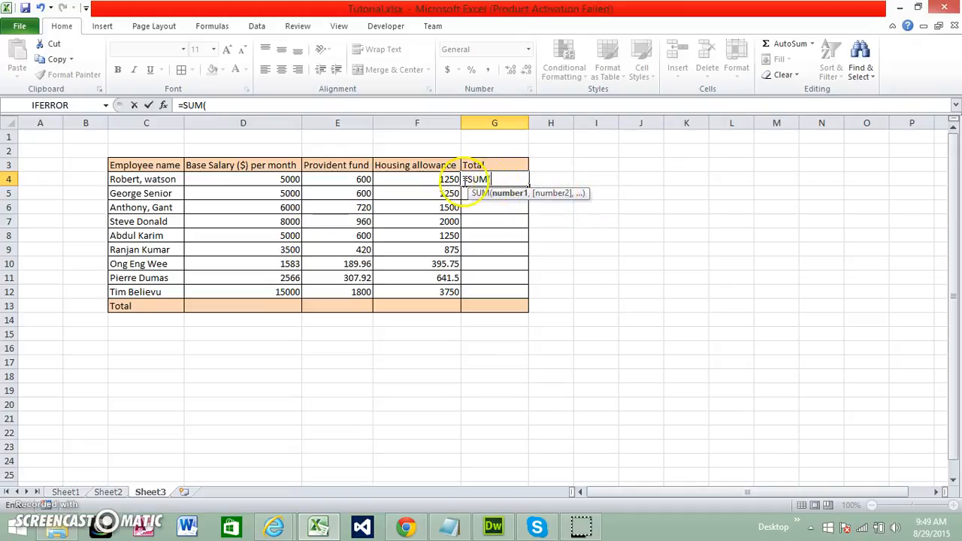
{"action": "left_click", "coordinate": [247, 179]}
{"action": "left_click_drag", "start_coordinate": [284, 181], "coordinate": [396, 184]}
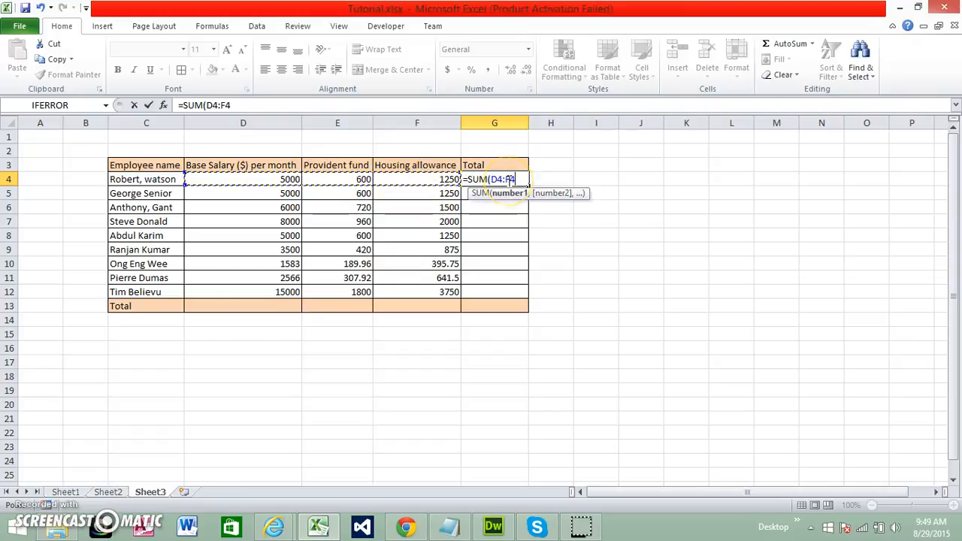
{"action": "type", "text": ")"}
{"action": "key", "text": "Return"}
Step: Copy the row total formula from G4 into G5:G12 using Paste Special with the Formulas option
{"action": "left_click", "coordinate": [502, 177]}
{"action": "right_click", "coordinate": [501, 178]}
{"action": "left_click", "coordinate": [522, 197]}
{"action": "left_click_drag", "start_coordinate": [481, 192], "coordinate": [482, 288]}
{"action": "right_click", "coordinate": [481, 215]}
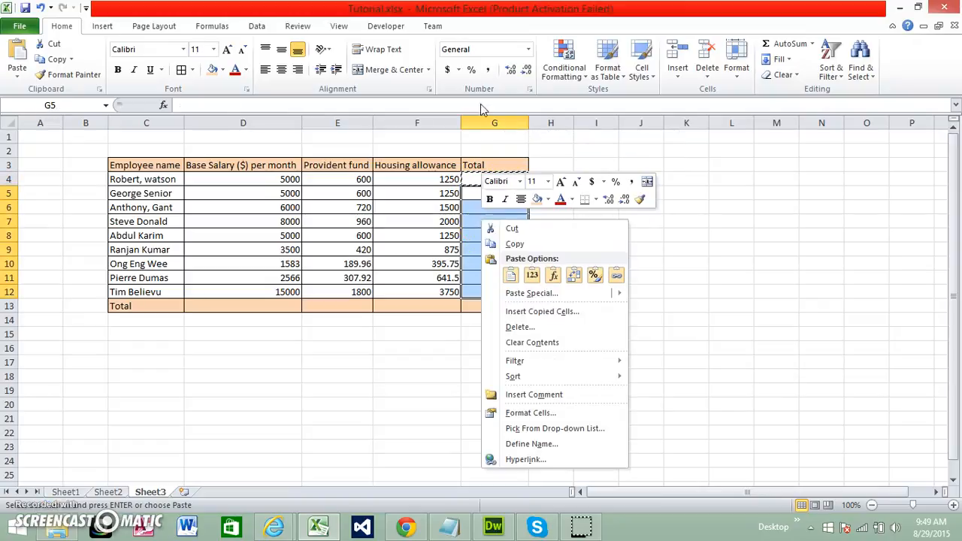
{"action": "left_click", "coordinate": [495, 290]}
{"action": "left_click", "coordinate": [398, 226]}
{"action": "left_click", "coordinate": [543, 385]}
{"action": "left_click", "coordinate": [508, 249]}
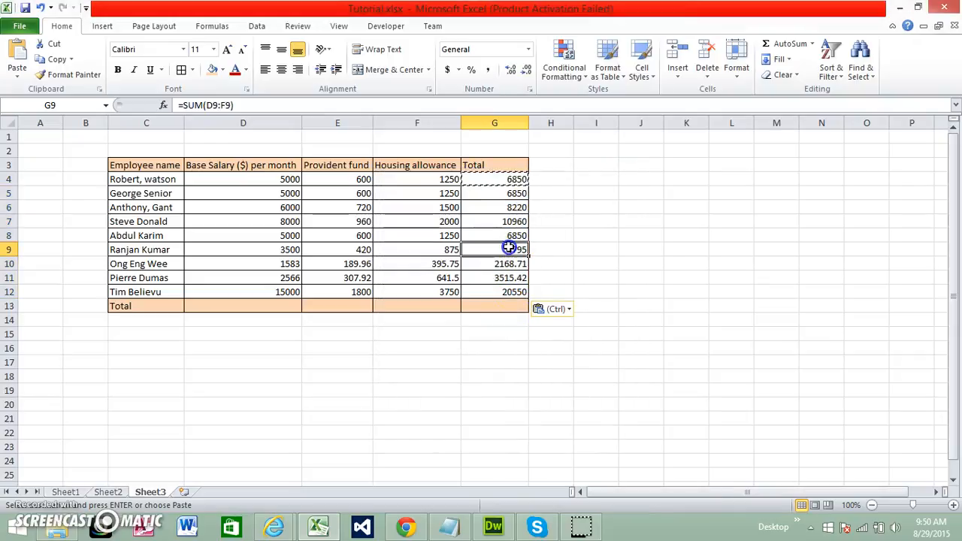
Step: Enter the formula =SUM(D4:D12) in D13 to total the base salary column
{"action": "left_click", "coordinate": [240, 307]}
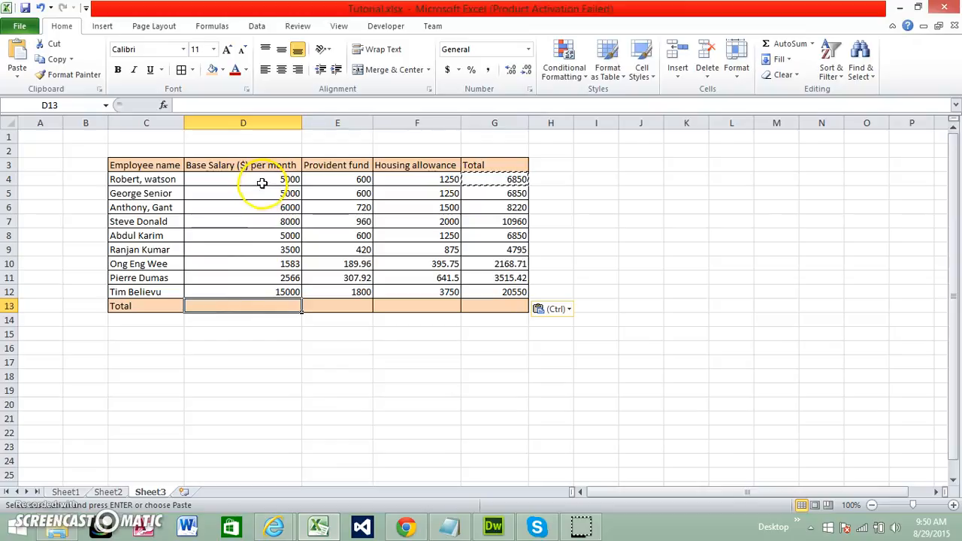
{"action": "type", "text": "="}
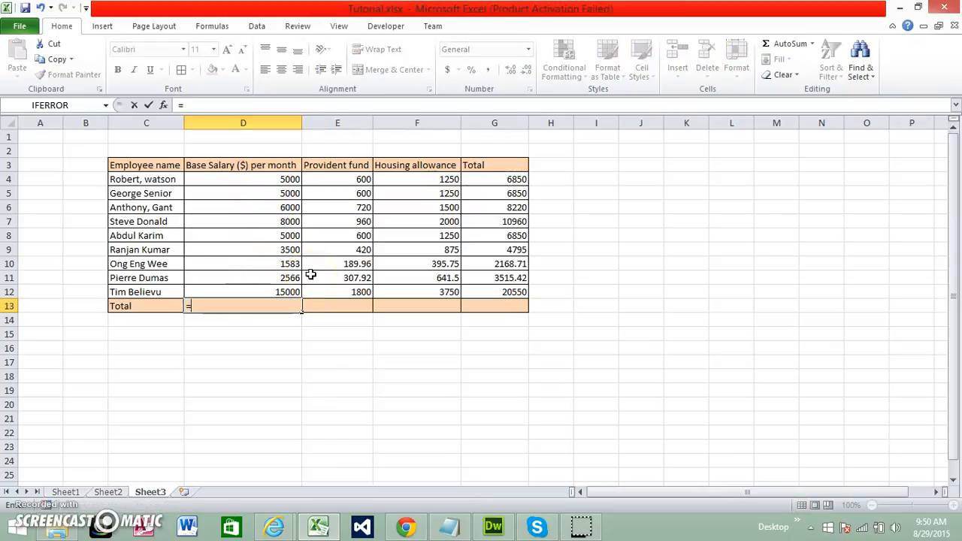
{"action": "type", "text": "sum"}
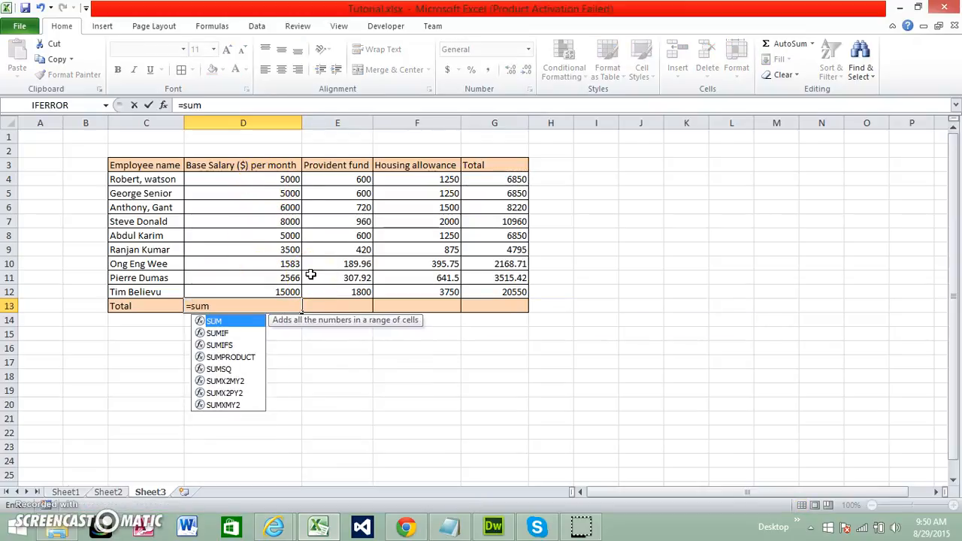
{"action": "type", "text": "("}
{"action": "left_click_drag", "start_coordinate": [285, 180], "coordinate": [273, 288]}
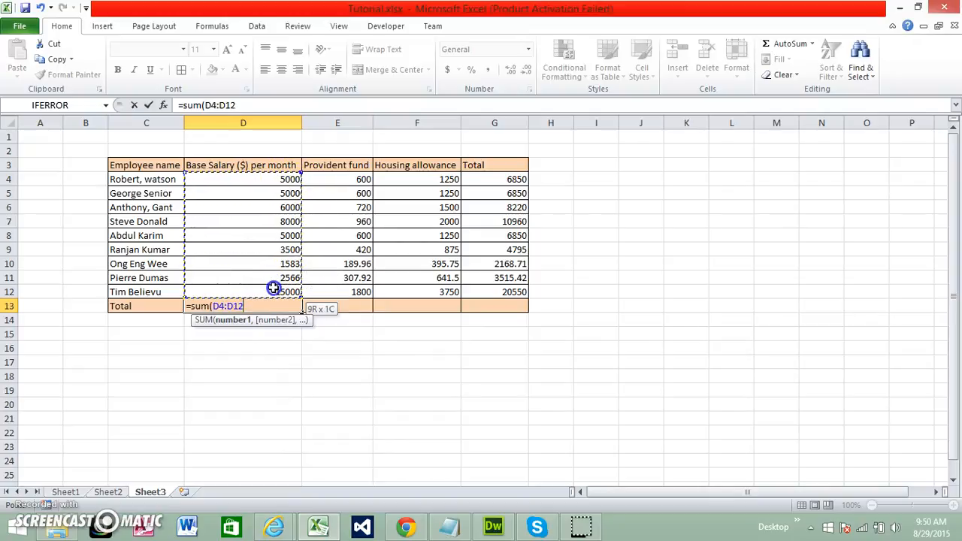
{"action": "type", "text": ")"}
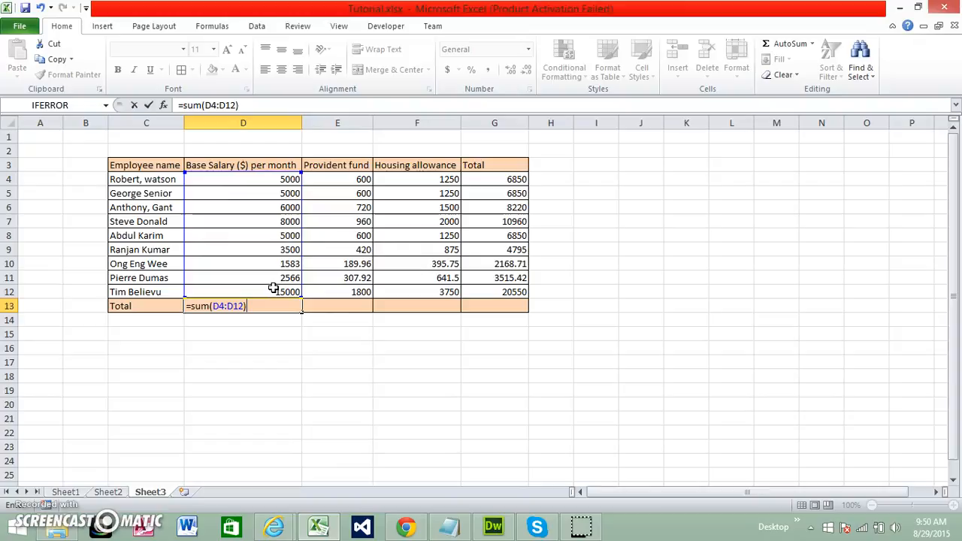
{"action": "key", "text": "Return"}
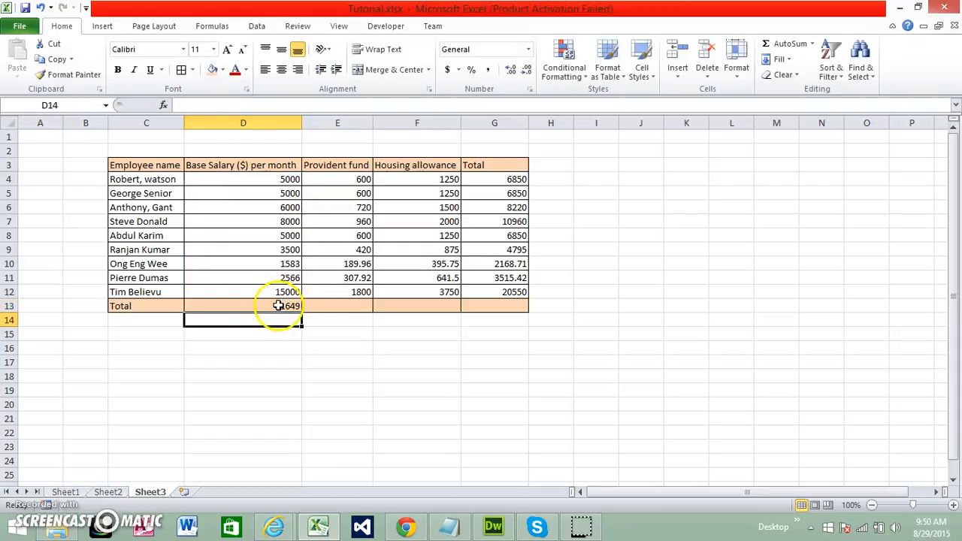
Step: Copy the column total formula from D13 into E13:G13 using Paste Special with the Formulas option
{"action": "right_click", "coordinate": [279, 306]}
{"action": "left_click", "coordinate": [313, 82]}
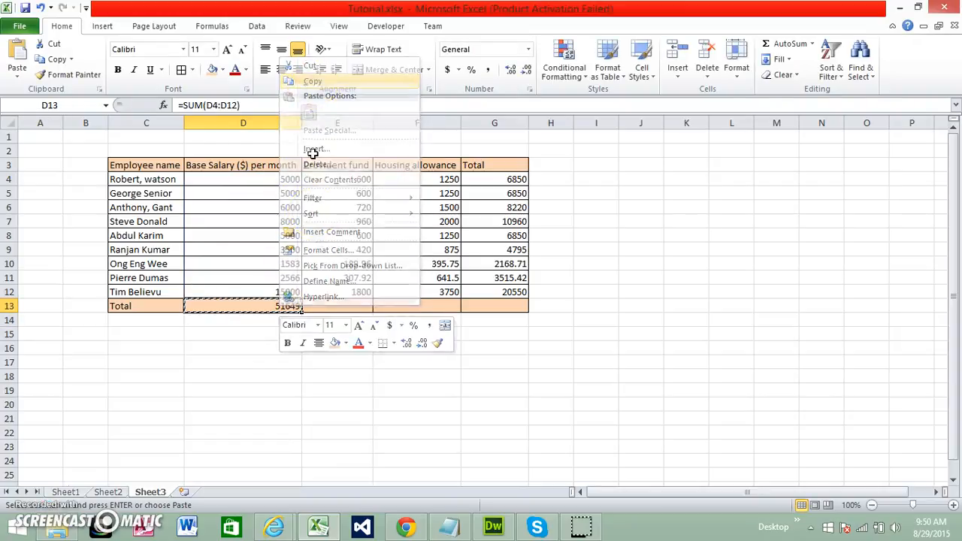
{"action": "left_click_drag", "start_coordinate": [322, 306], "coordinate": [485, 305]}
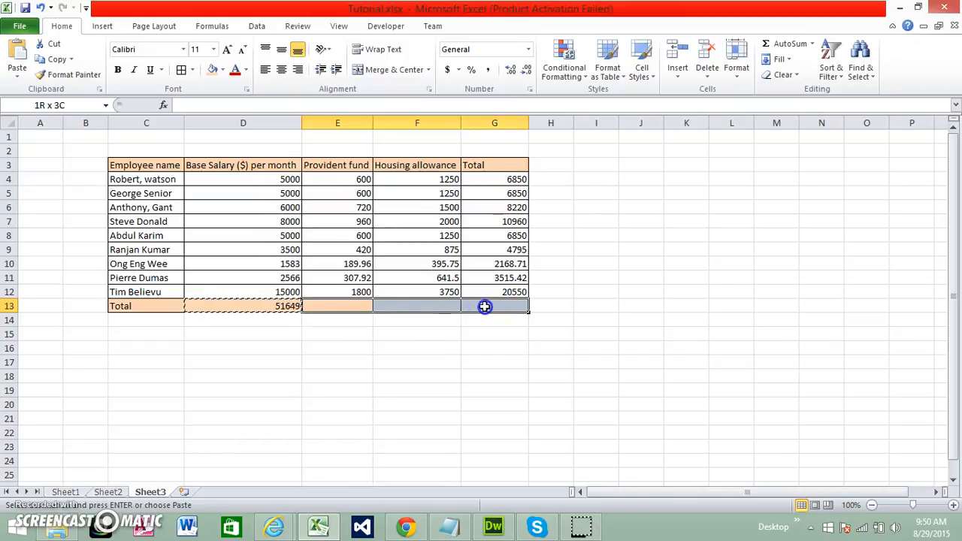
{"action": "right_click", "coordinate": [407, 305]}
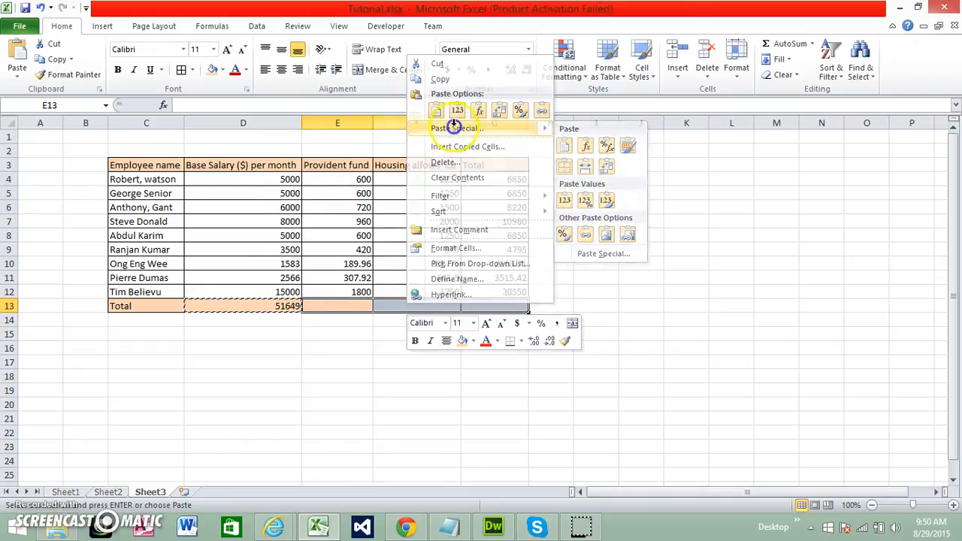
{"action": "left_click", "coordinate": [456, 130]}
{"action": "left_click", "coordinate": [342, 59]}
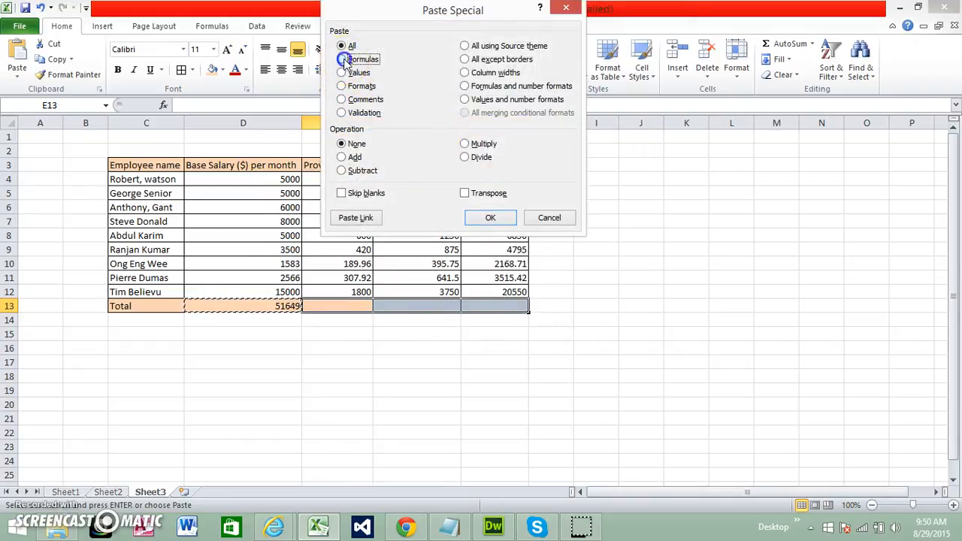
{"action": "left_click", "coordinate": [490, 217]}
{"action": "left_click", "coordinate": [506, 331]}
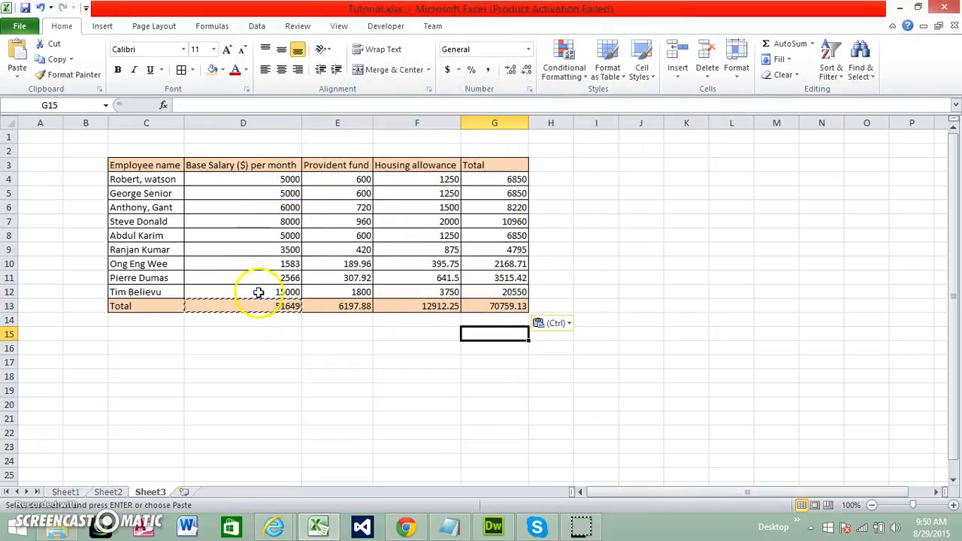
Step: Examine the SUM formulas in D13, E13 and F13 to check which column range each one adds up
{"action": "left_click", "coordinate": [280, 307]}
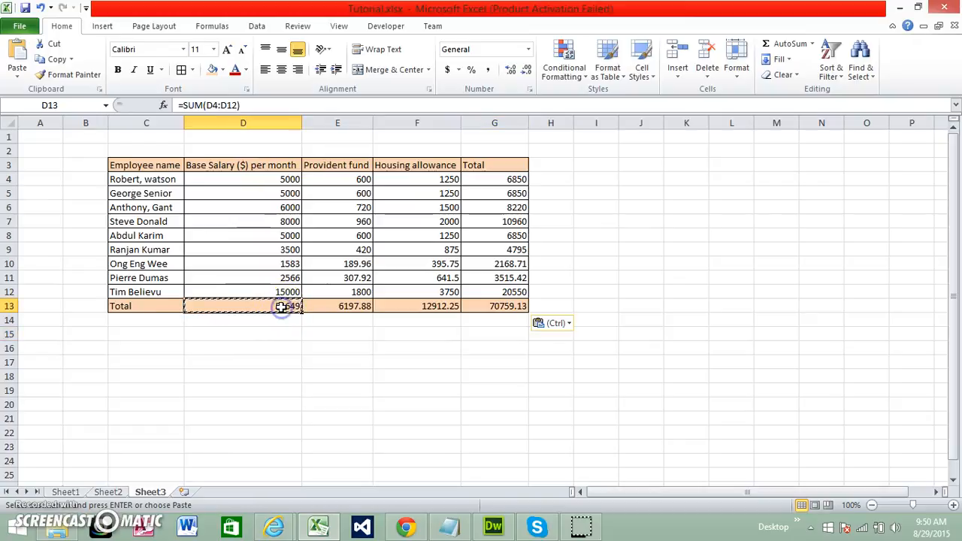
{"action": "double_click", "coordinate": [280, 306]}
{"action": "key", "text": "Return"}
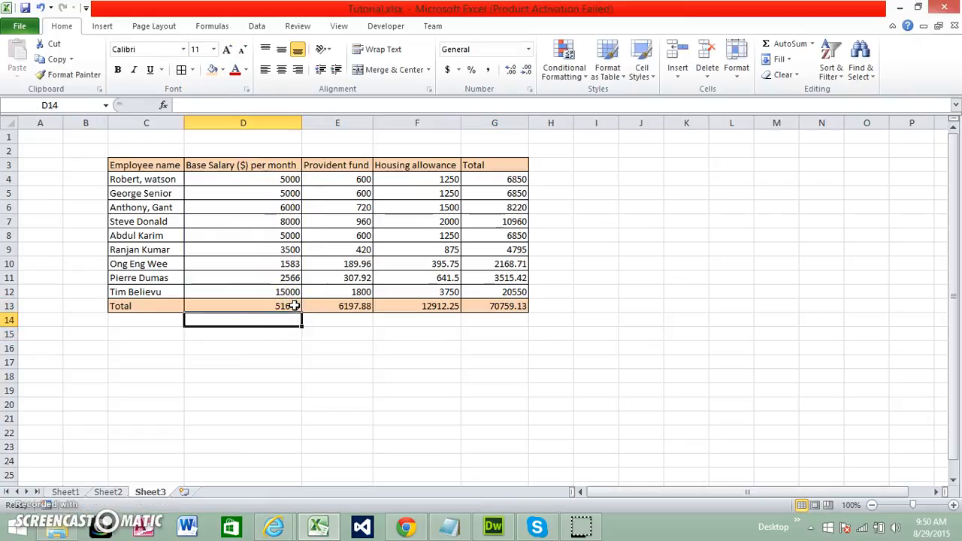
{"action": "left_click", "coordinate": [329, 311]}
{"action": "left_click", "coordinate": [329, 312]}
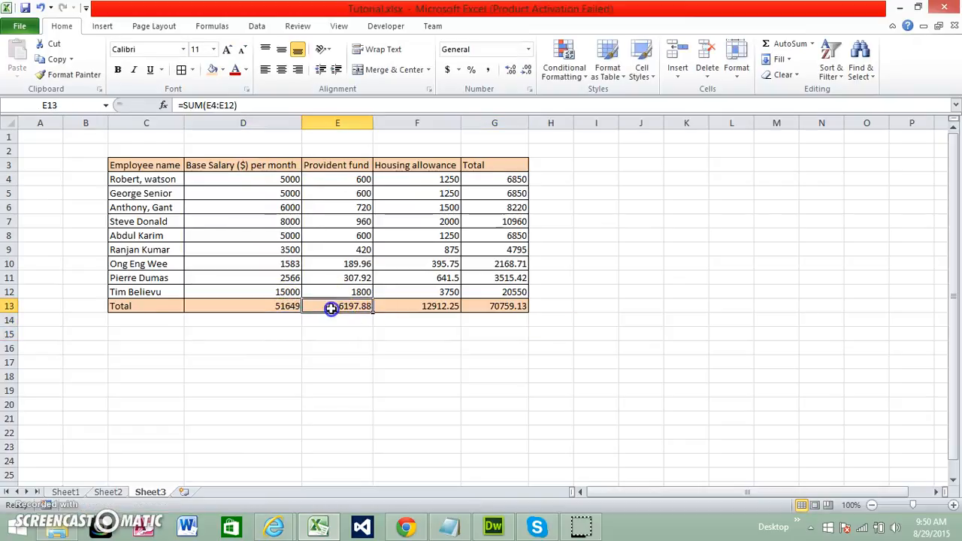
{"action": "left_click", "coordinate": [440, 306]}
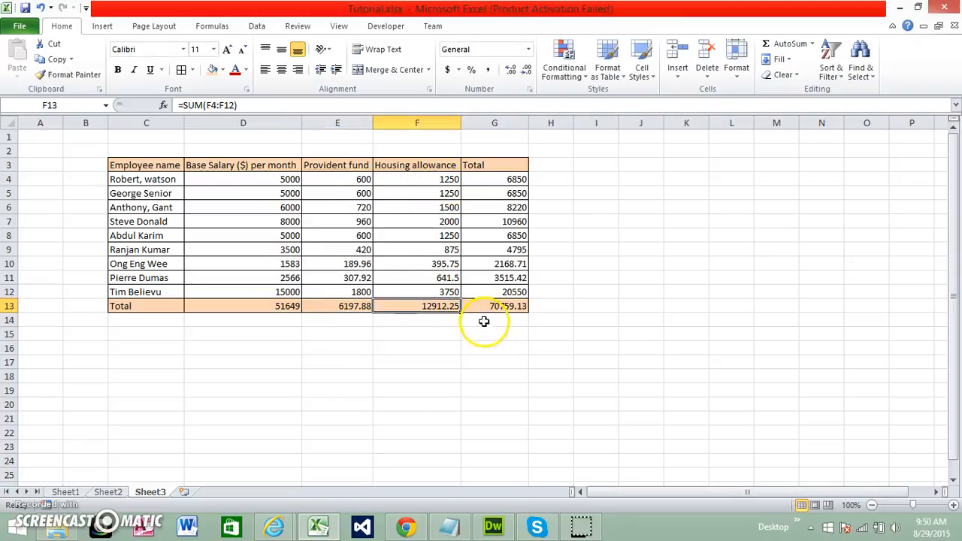
Step: Highlight the grand total cell G13 with a blue fill color
{"action": "left_click", "coordinate": [493, 306]}
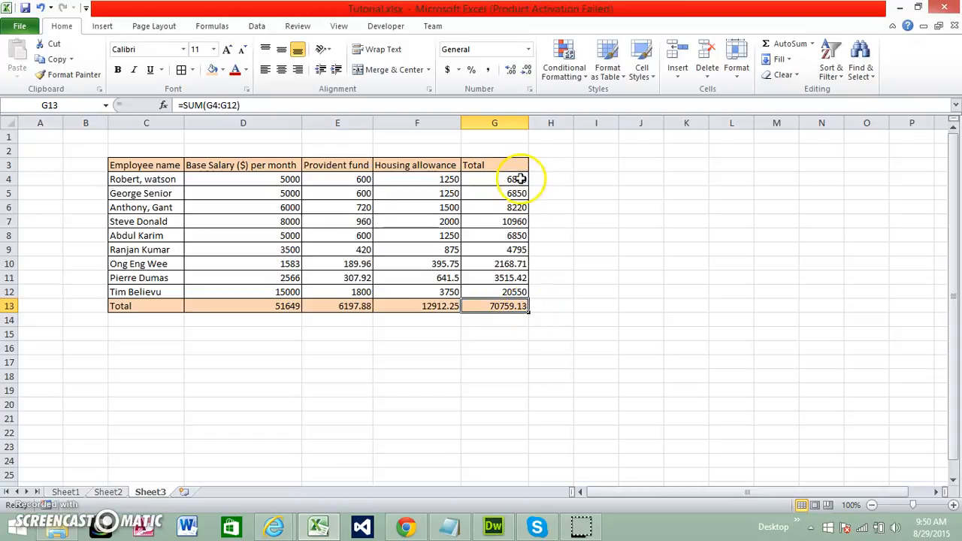
{"action": "left_click", "coordinate": [222, 70]}
{"action": "left_click", "coordinate": [248, 133]}
{"action": "left_click", "coordinate": [501, 277]}
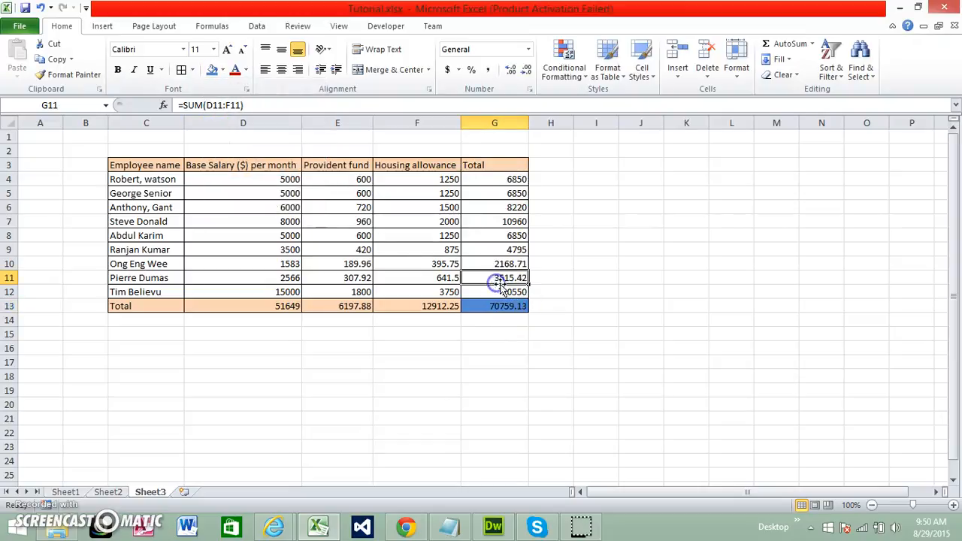
{"action": "left_click", "coordinate": [564, 275]}
{"action": "left_click", "coordinate": [538, 351]}
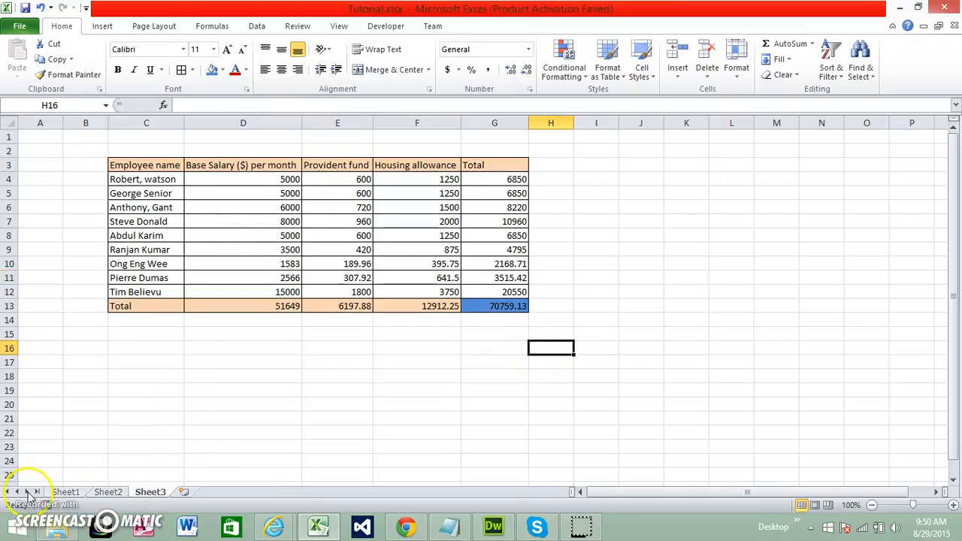